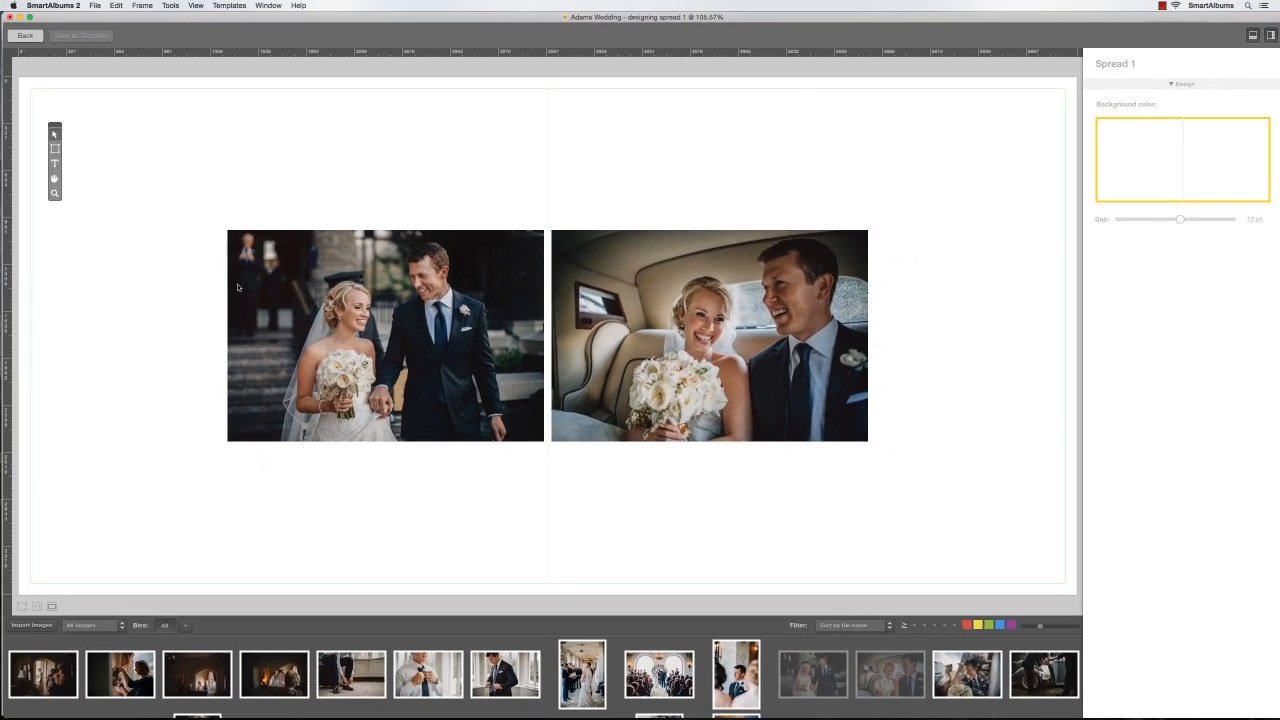
- Move the walking couple photo to the left page's lower area and the car photo to the right page's upper area
click(455, 479)
drag(238, 288, 171, 423)
drag(642, 342, 683, 282)
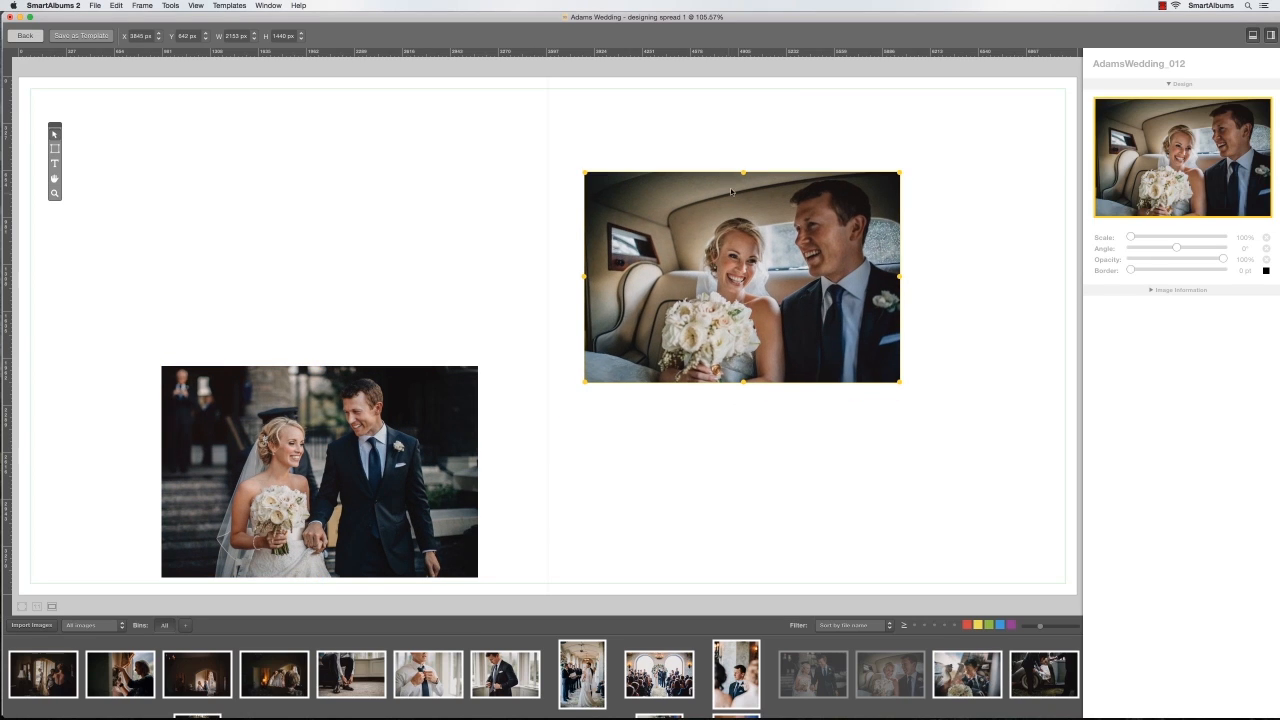
- Crop the car photo's frame from its upper edge, and enlarge it to about 2400 × 1930 px
drag(743, 172, 743, 267)
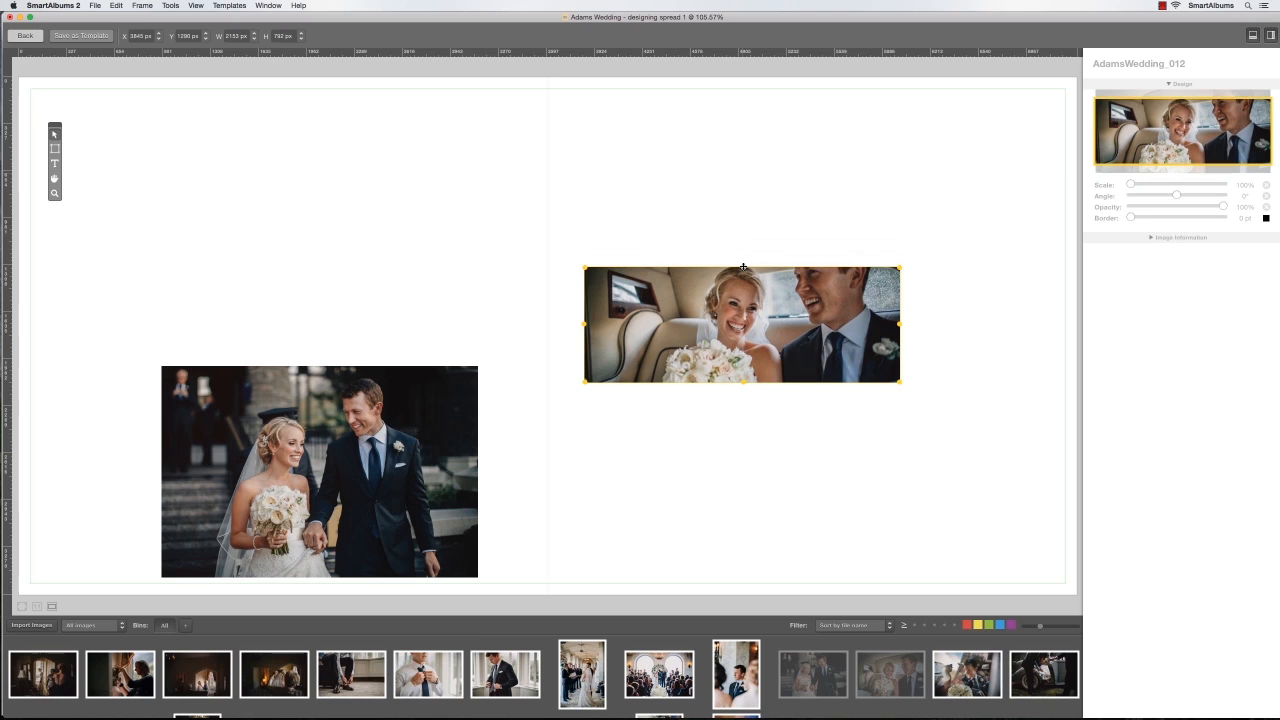
drag(900, 268, 938, 194)
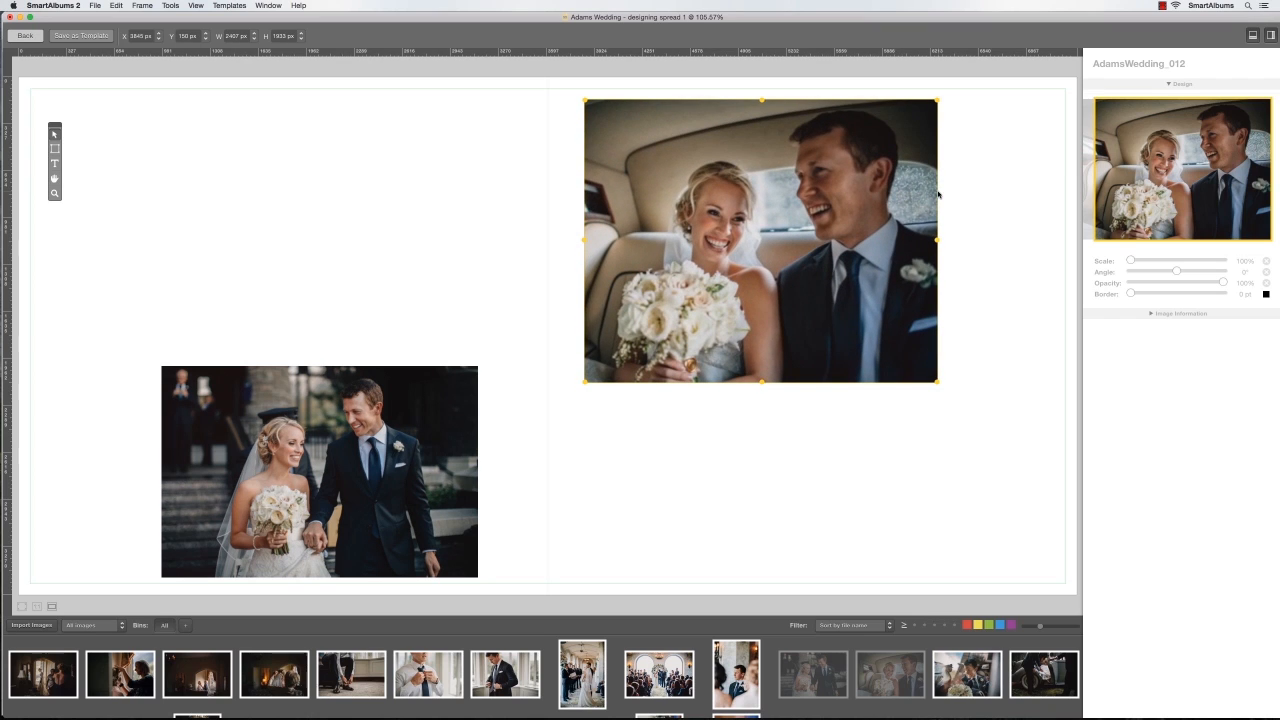
- Move both photos together to the left page's lower outer margins, and scale the group down to about 3812 × 2350 px
drag(332, 200, 783, 462)
drag(813, 323, 682, 329)
drag(805, 107, 592, 265)
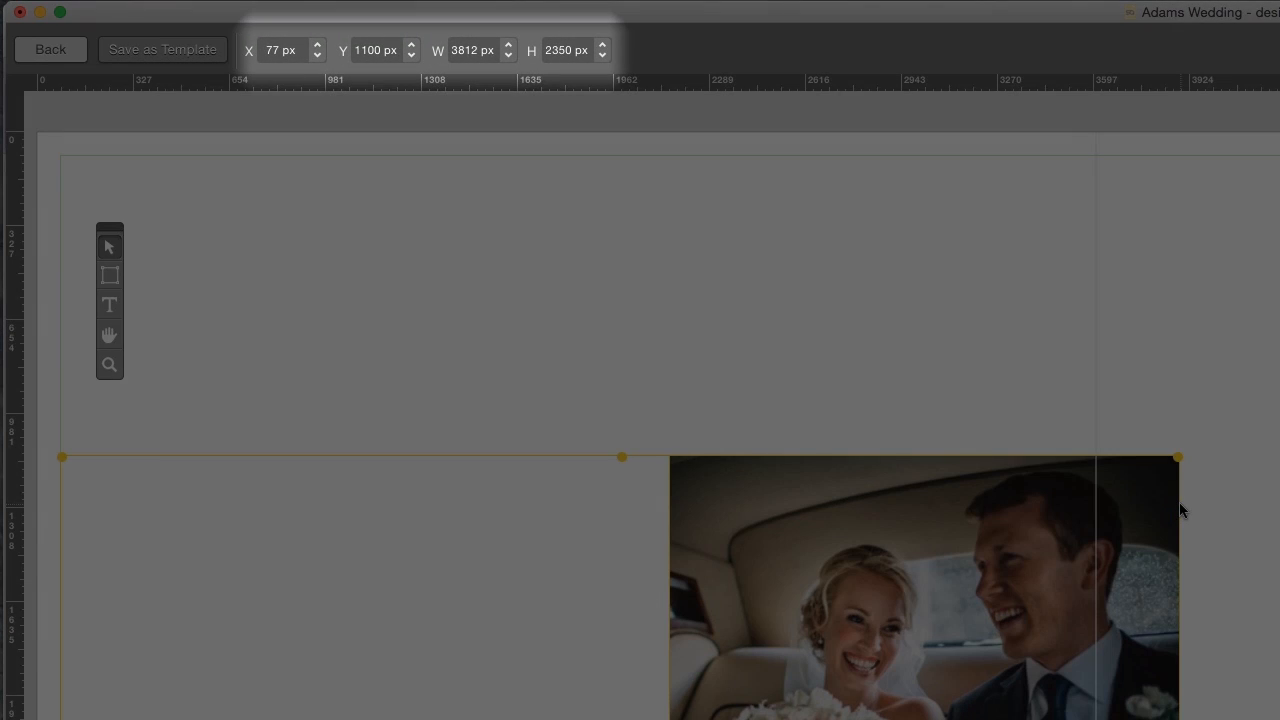
click(318, 44)
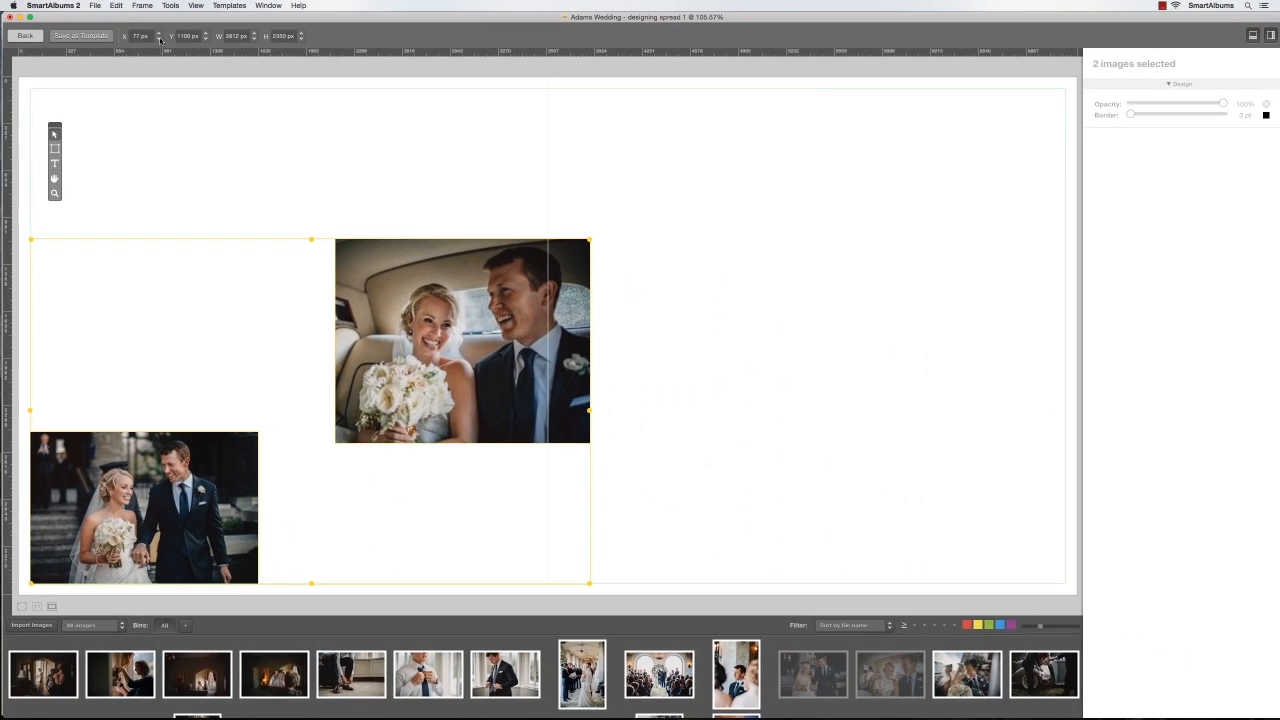
click(140, 289)
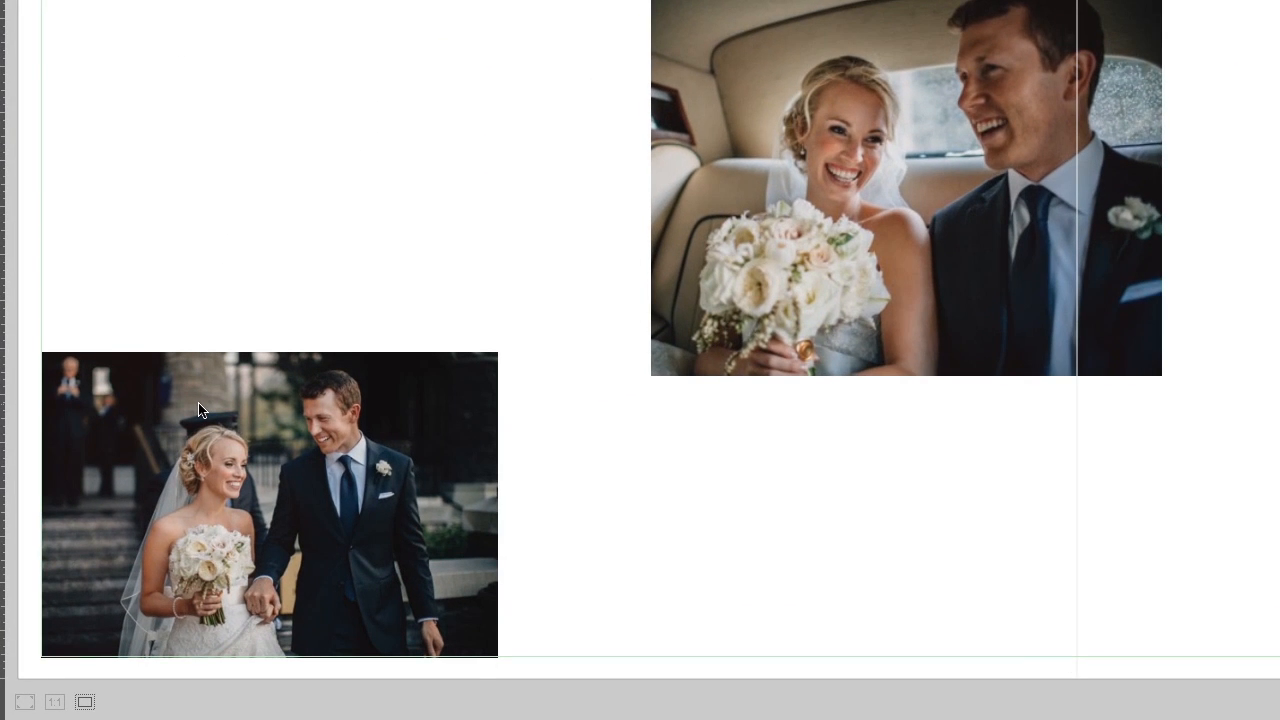
- Try snapping the walking couple photo to the left page's lower outer edges, and return it to the margin corner
drag(199, 410, 172, 442)
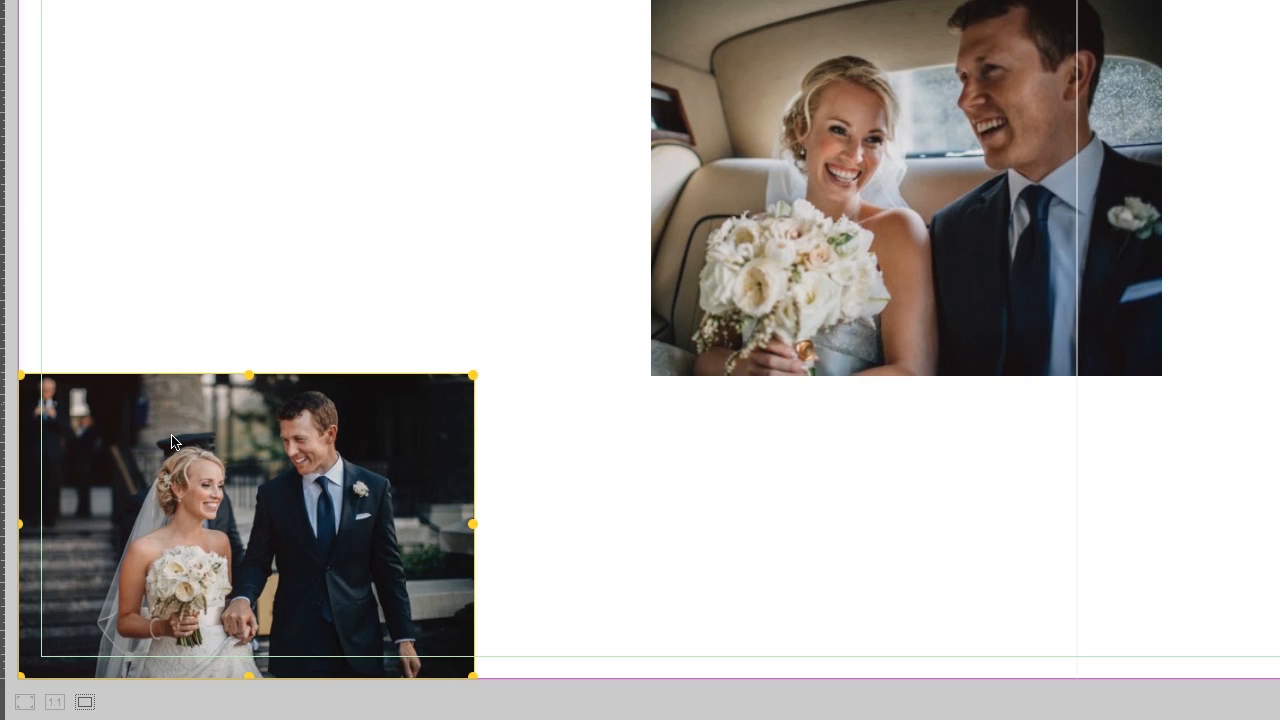
drag(176, 440, 198, 408)
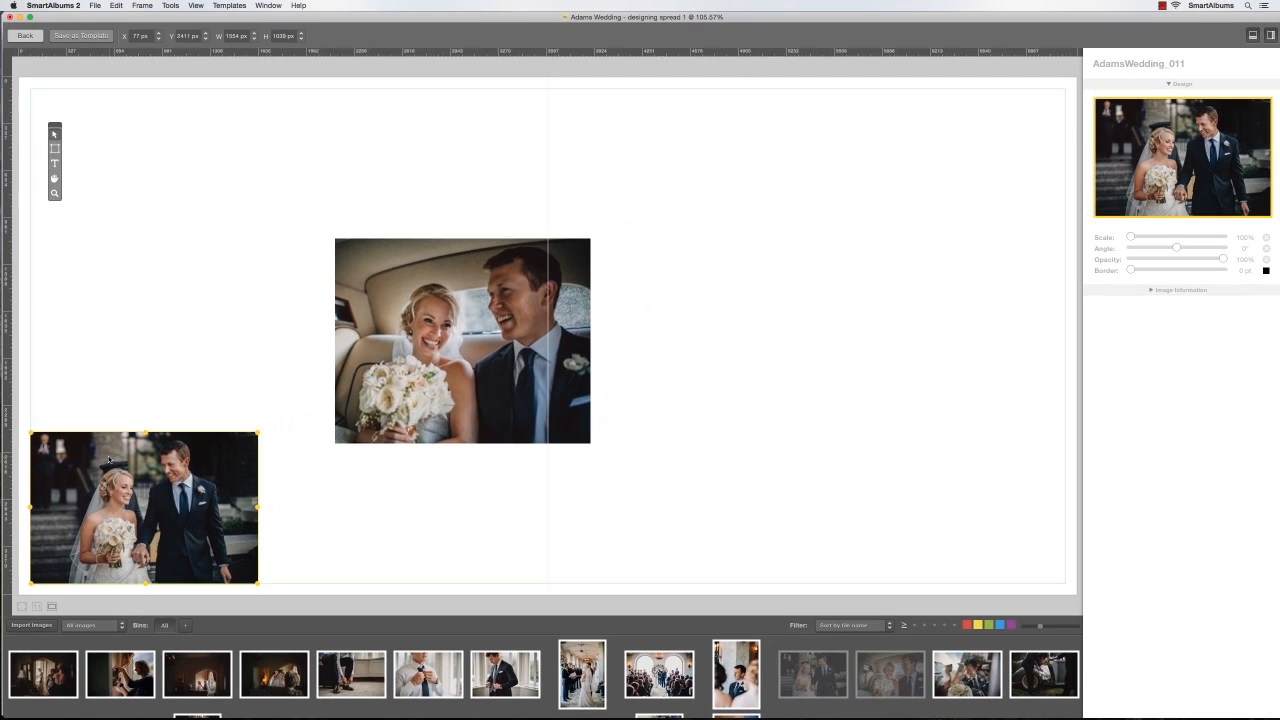
- Center the car photo vertically on the spread, and move it onto the right page with a slight downward nudge
click(420, 388)
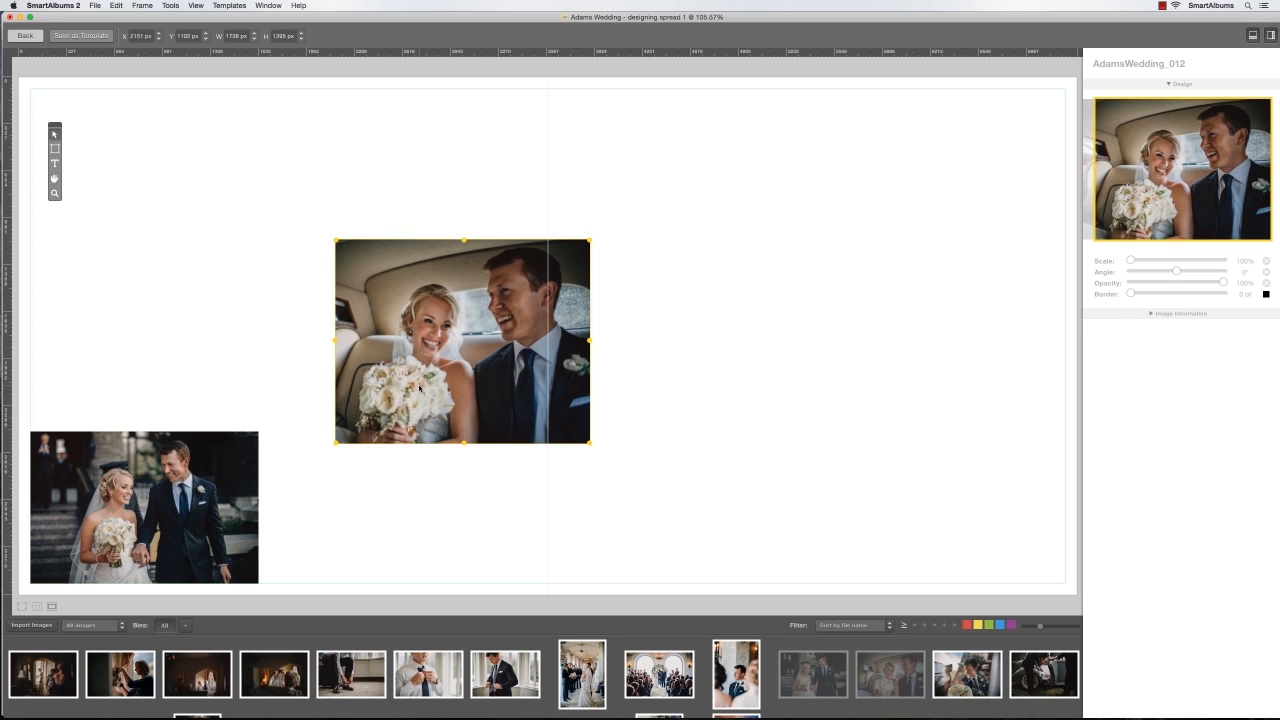
drag(419, 387, 419, 381)
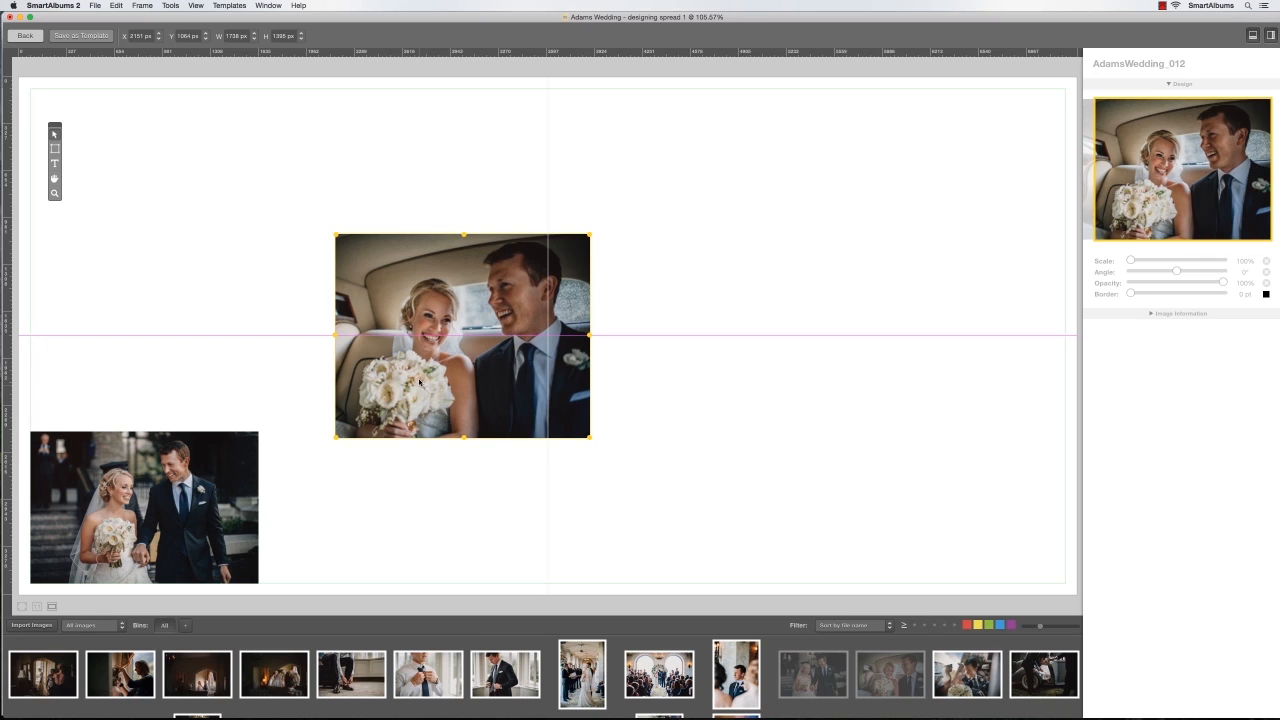
drag(419, 381, 505, 383)
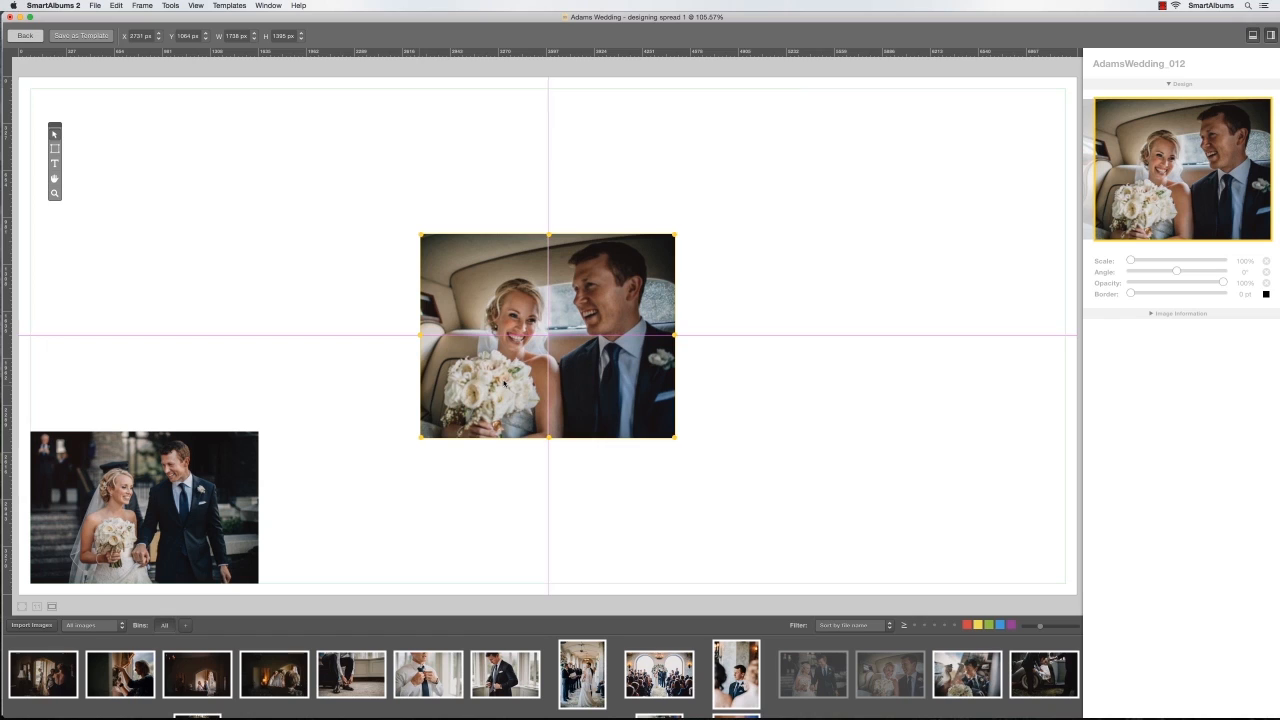
drag(505, 383, 769, 383)
key(Down)
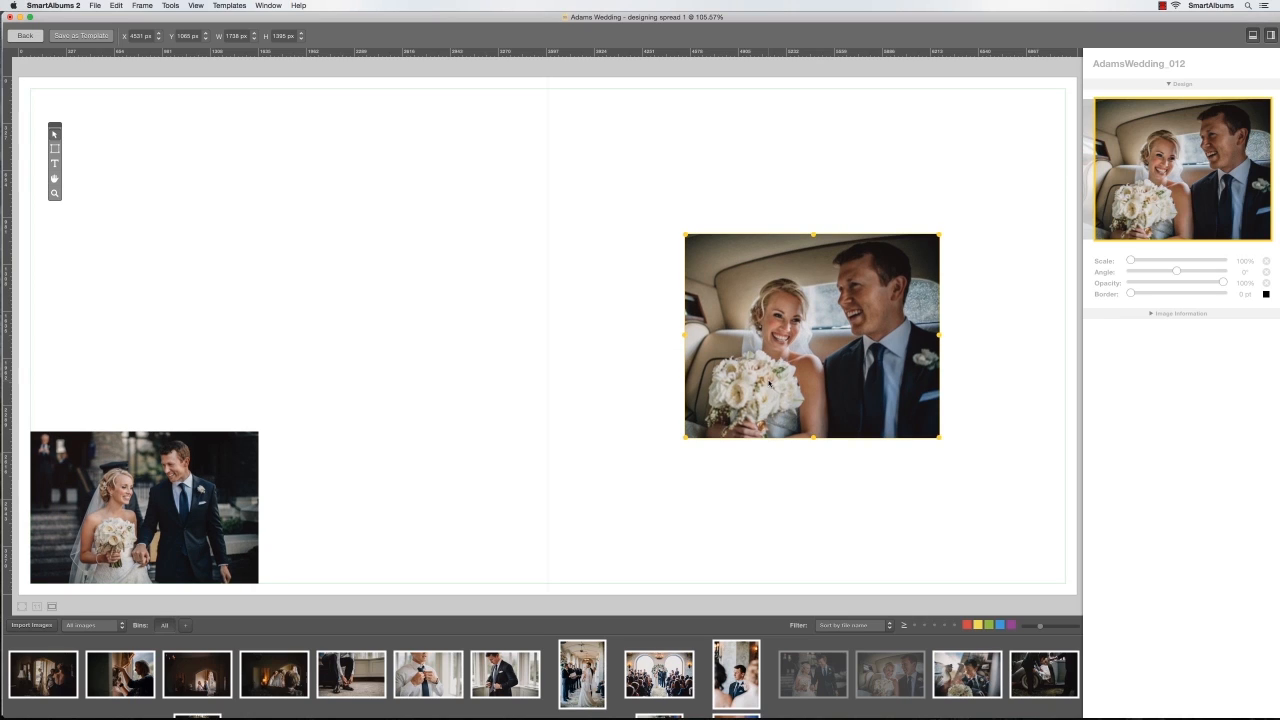
- Move the walking couple photo to mid-height on the left page, and center both photos as a group across the spread
drag(242, 467, 456, 295)
drag(329, 223, 789, 388)
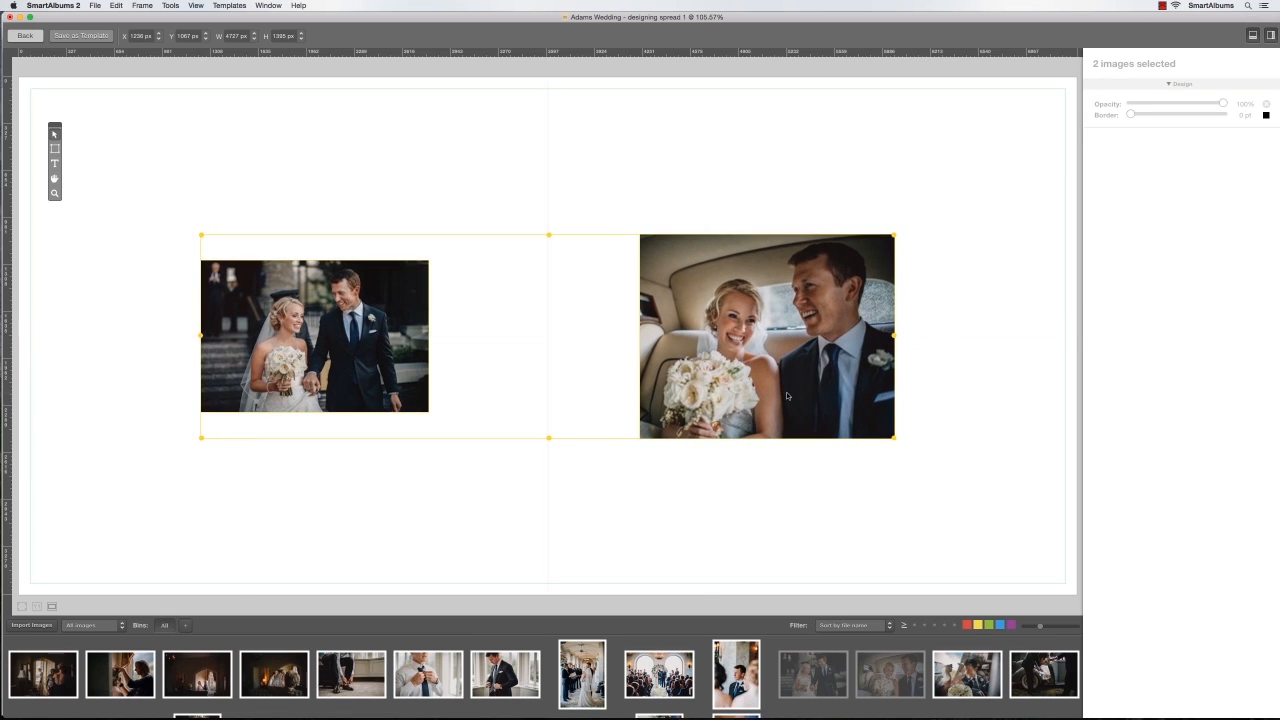
- Try snapping the walking couple photo to the car photo's upper edge and horizontal center line
click(393, 370)
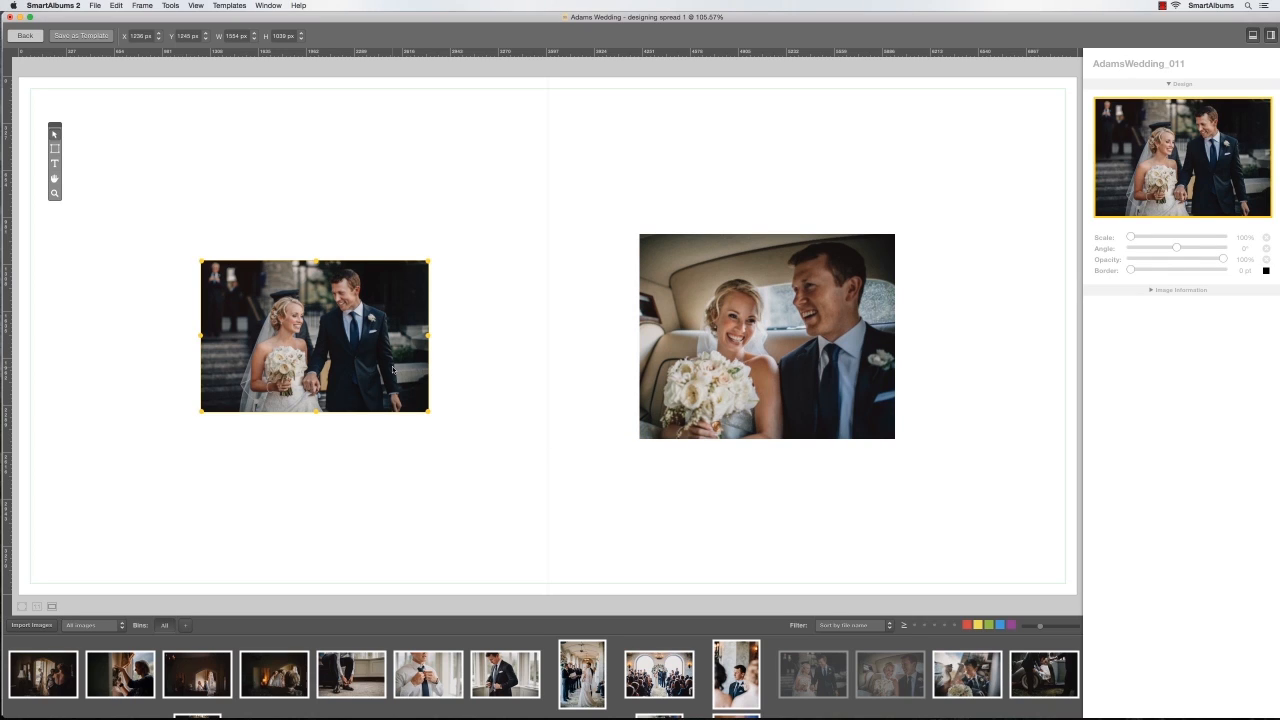
drag(393, 370, 393, 345)
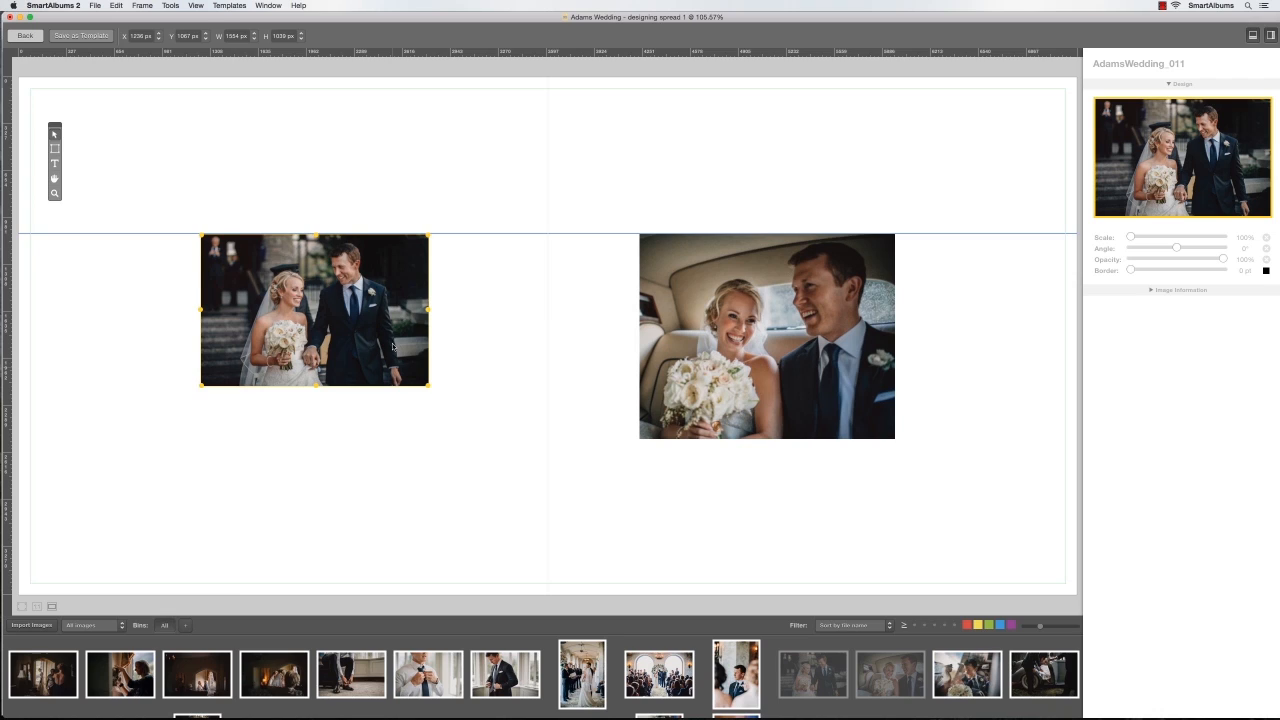
drag(393, 345, 393, 370)
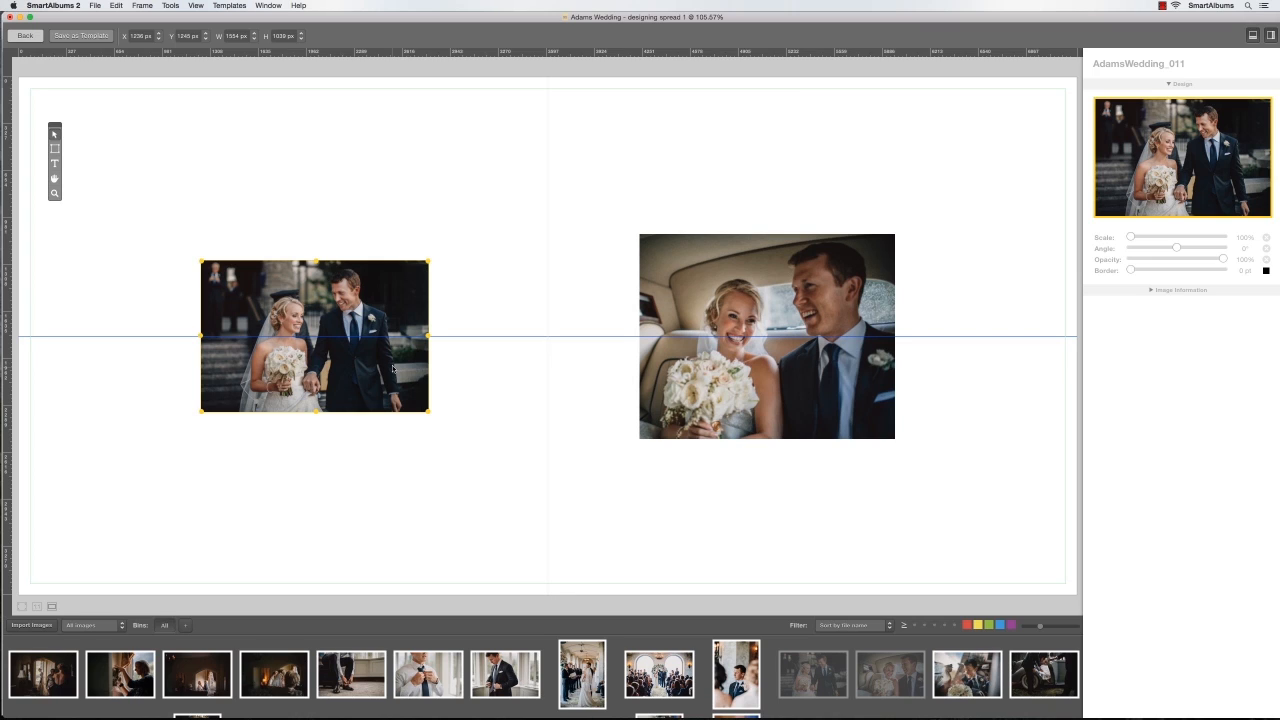
drag(393, 369, 394, 446)
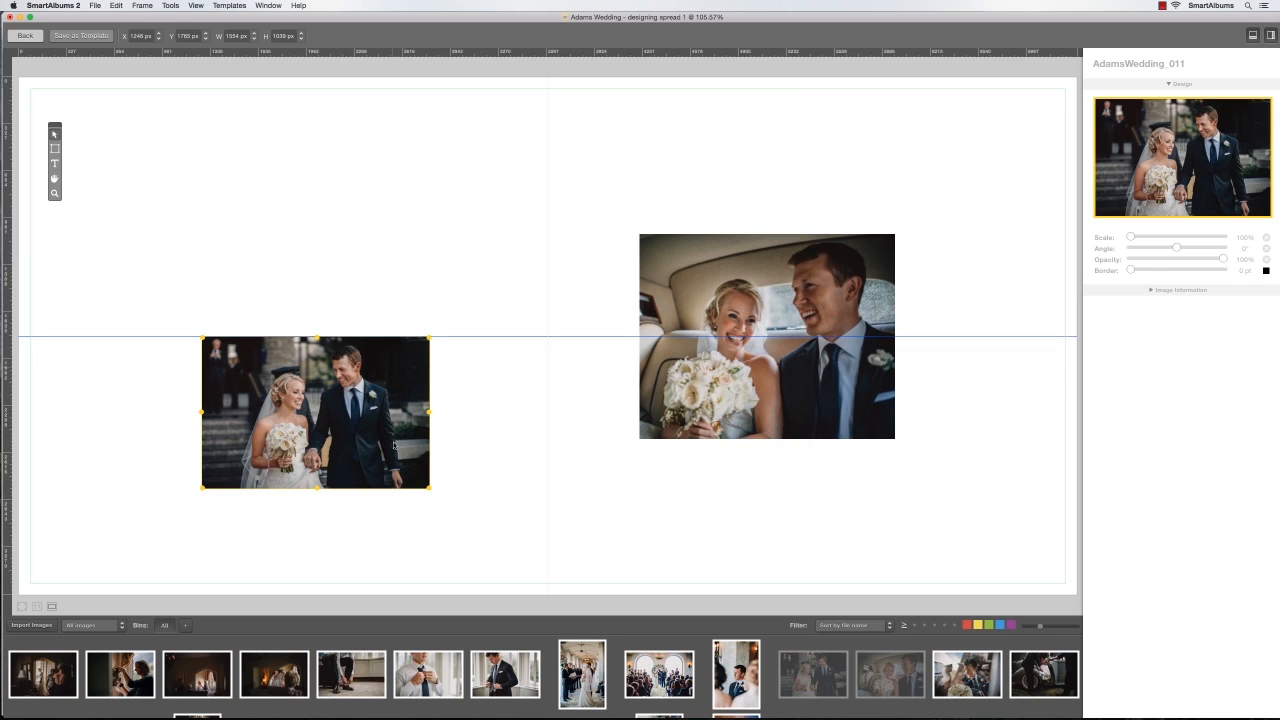
drag(394, 446, 394, 446)
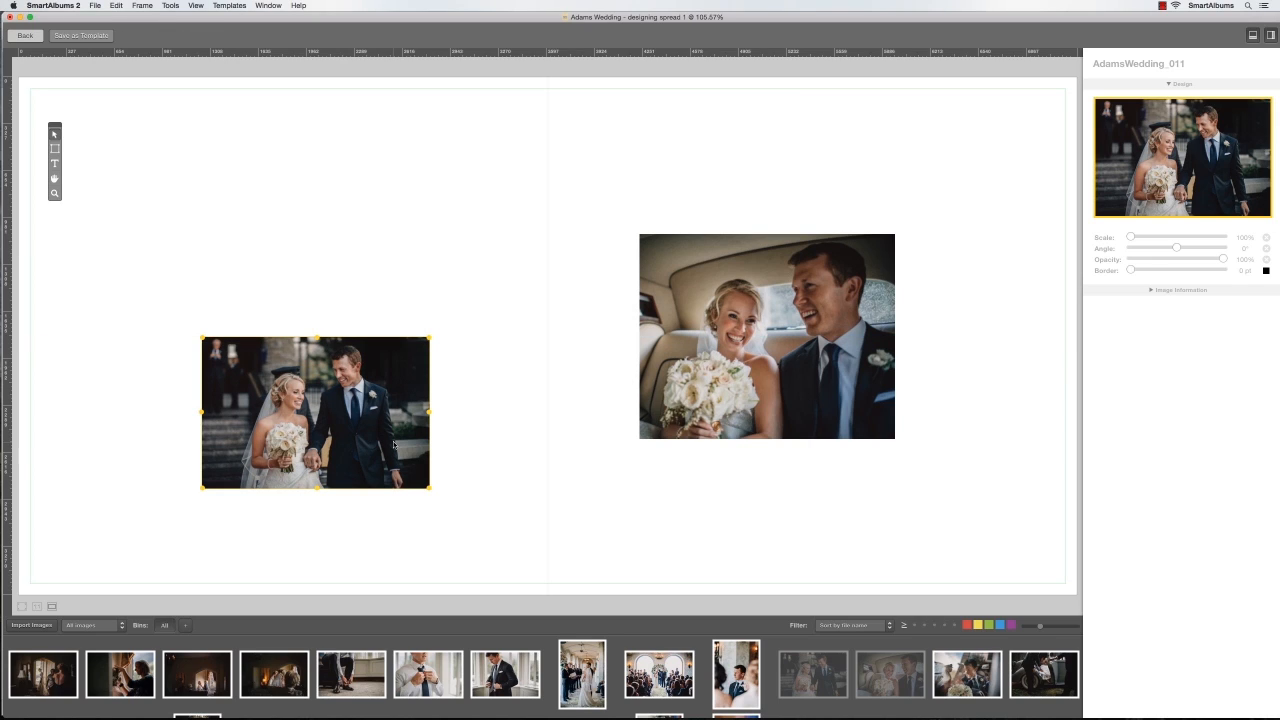
- Move the walking couple photo toward the gutter, and resize its frame to match the car photo, 1738 × 1395 px
drag(394, 444, 554, 351)
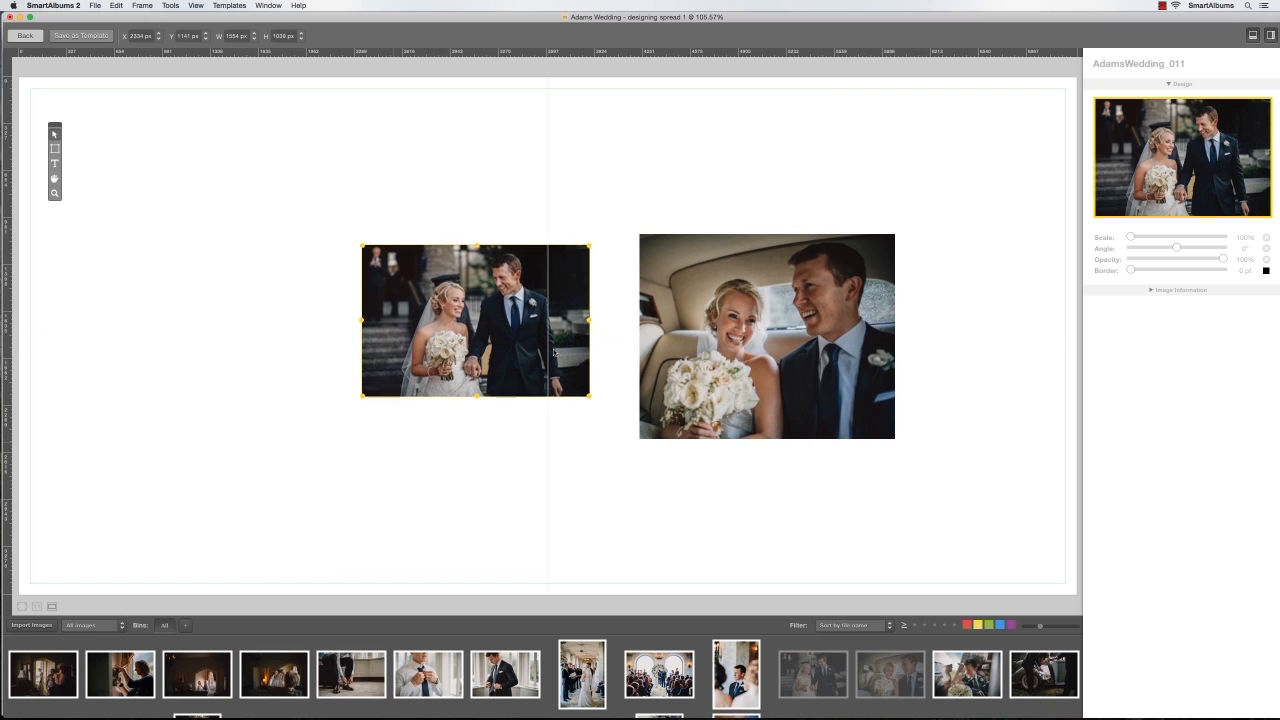
drag(476, 395, 474, 449)
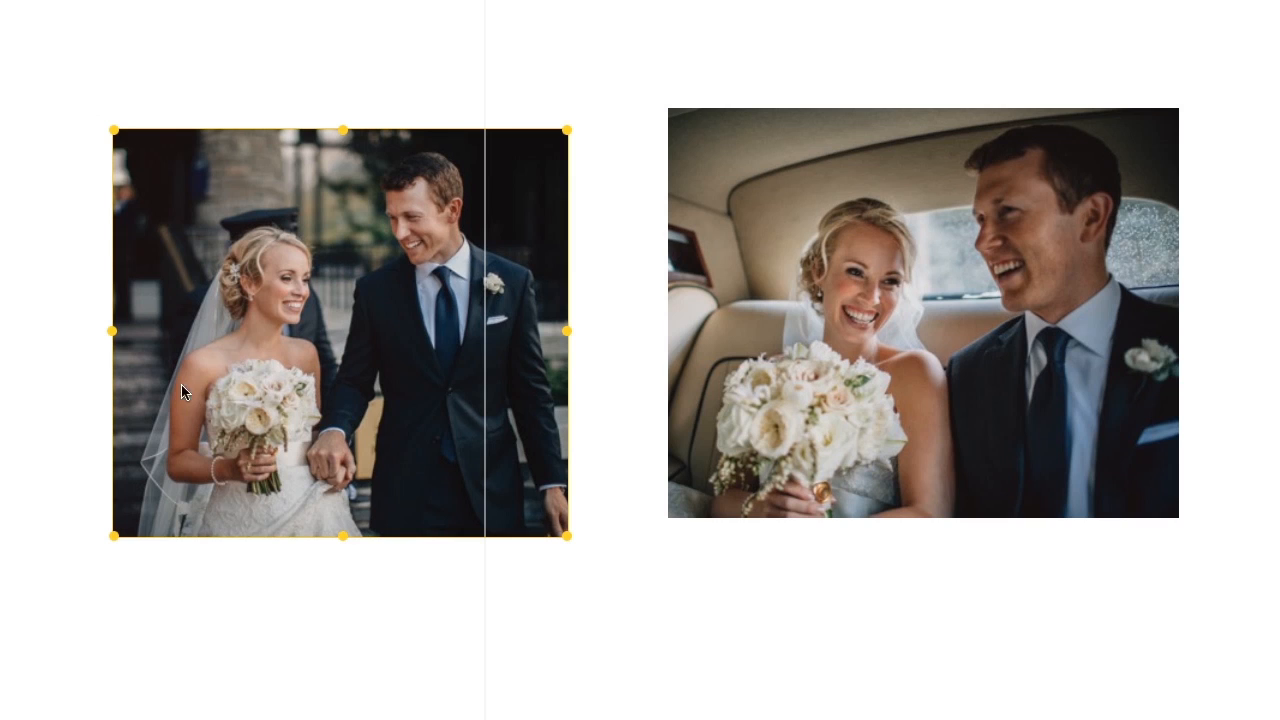
drag(111, 335, 59, 334)
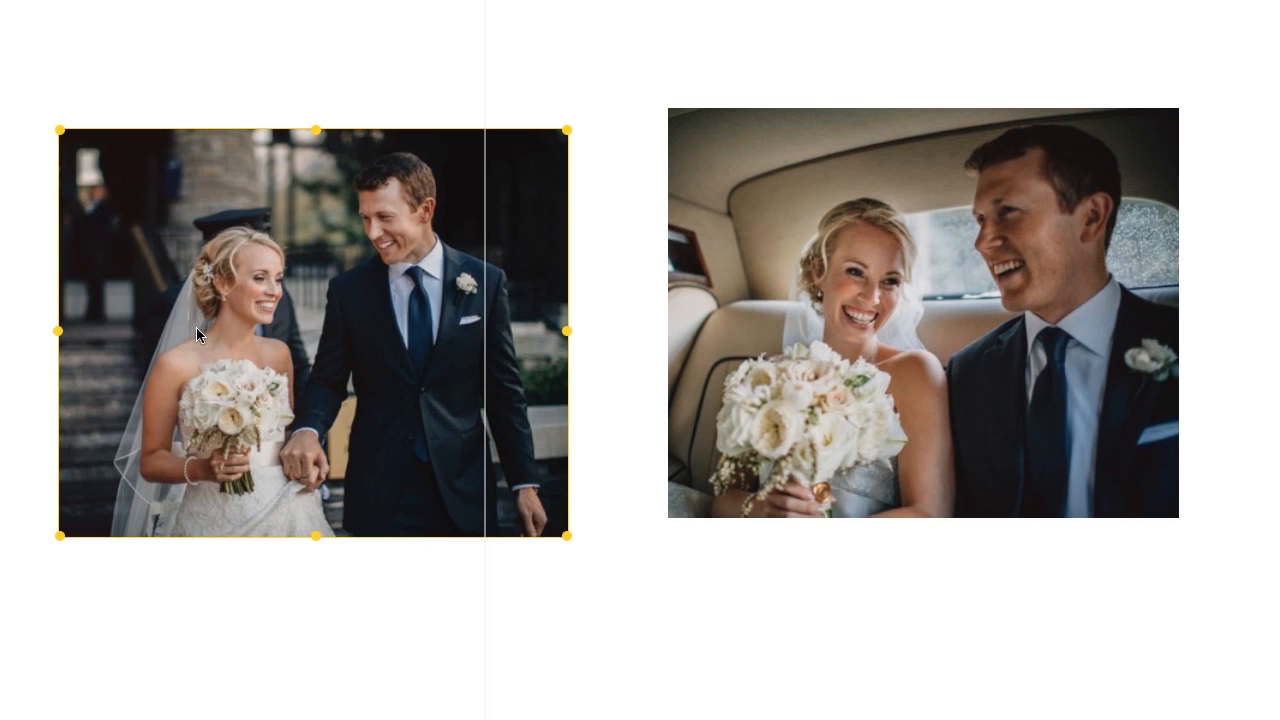
- Snap the walking couple photo beside the car photo at the spread's gap distance, and set the gap to 12 pt
drag(199, 327, 270, 323)
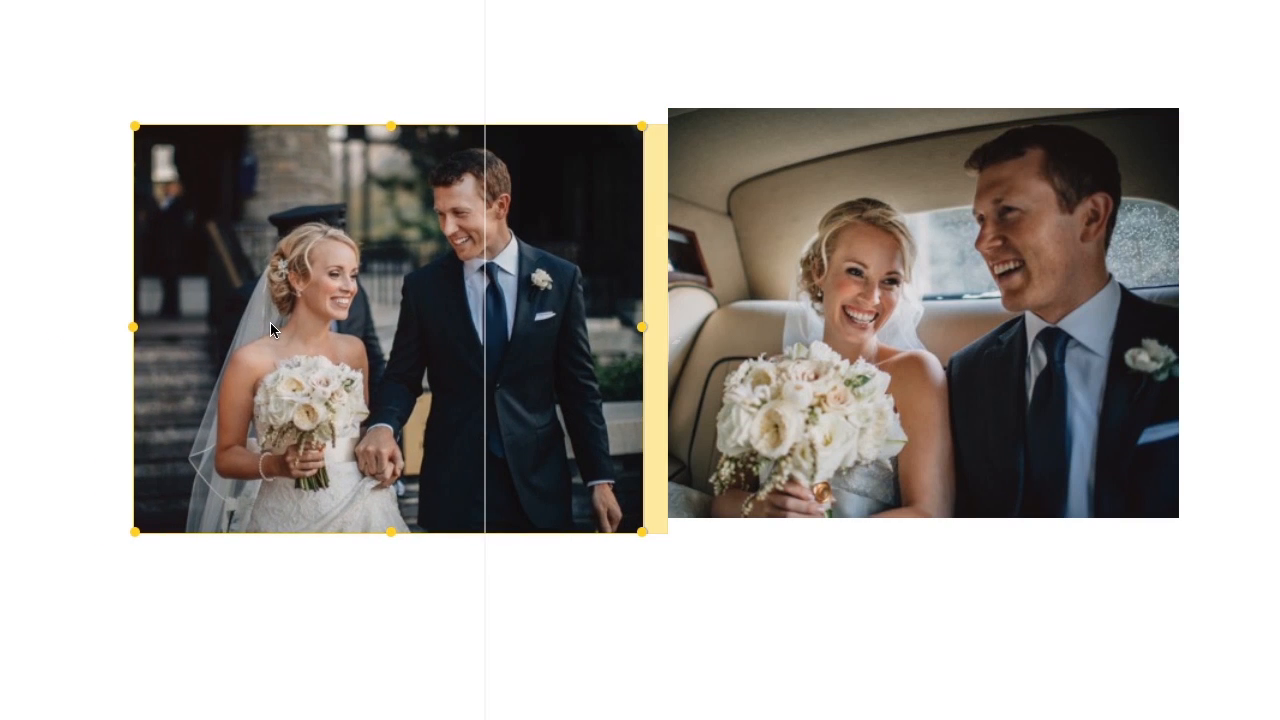
drag(270, 323, 270, 322)
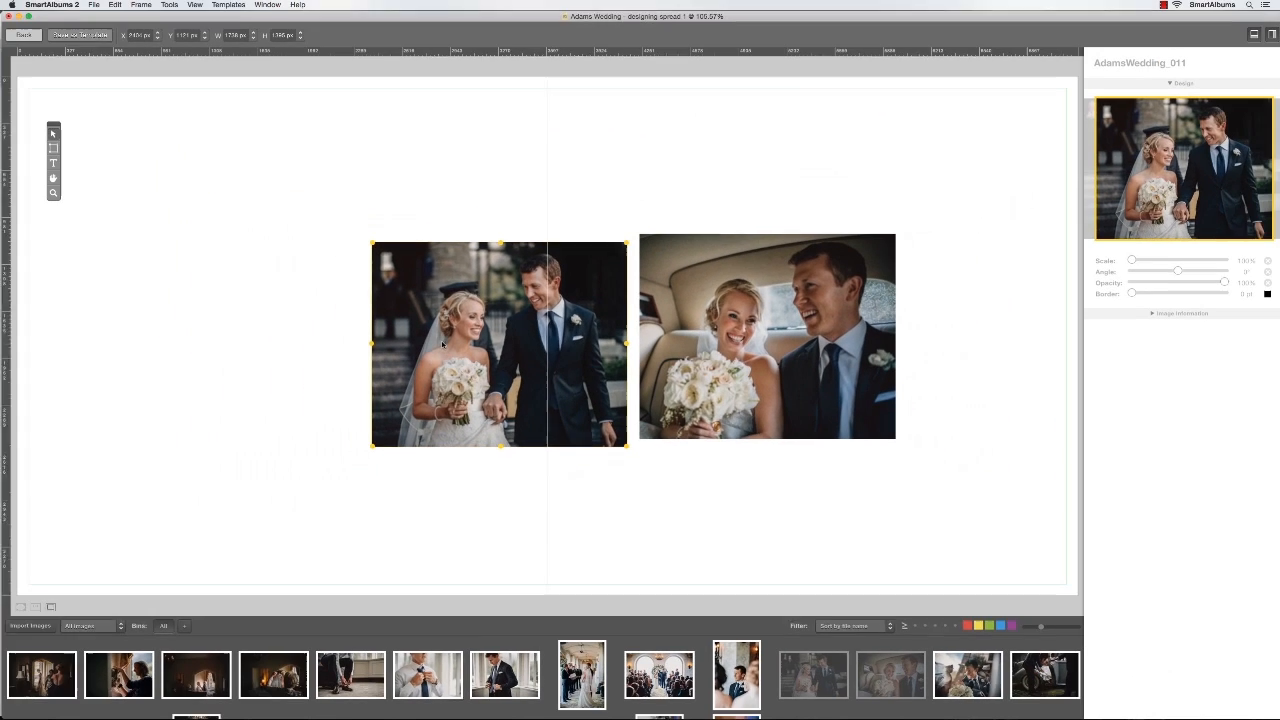
click(986, 326)
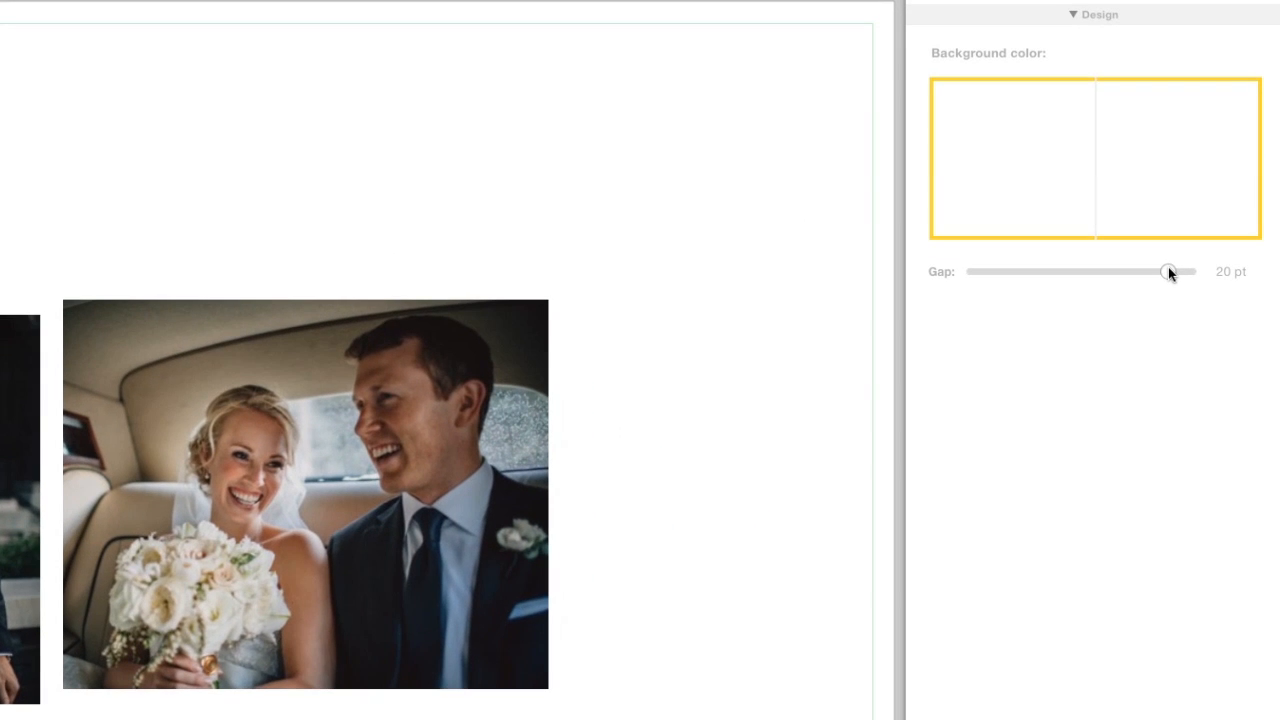
drag(1168, 271, 1094, 283)
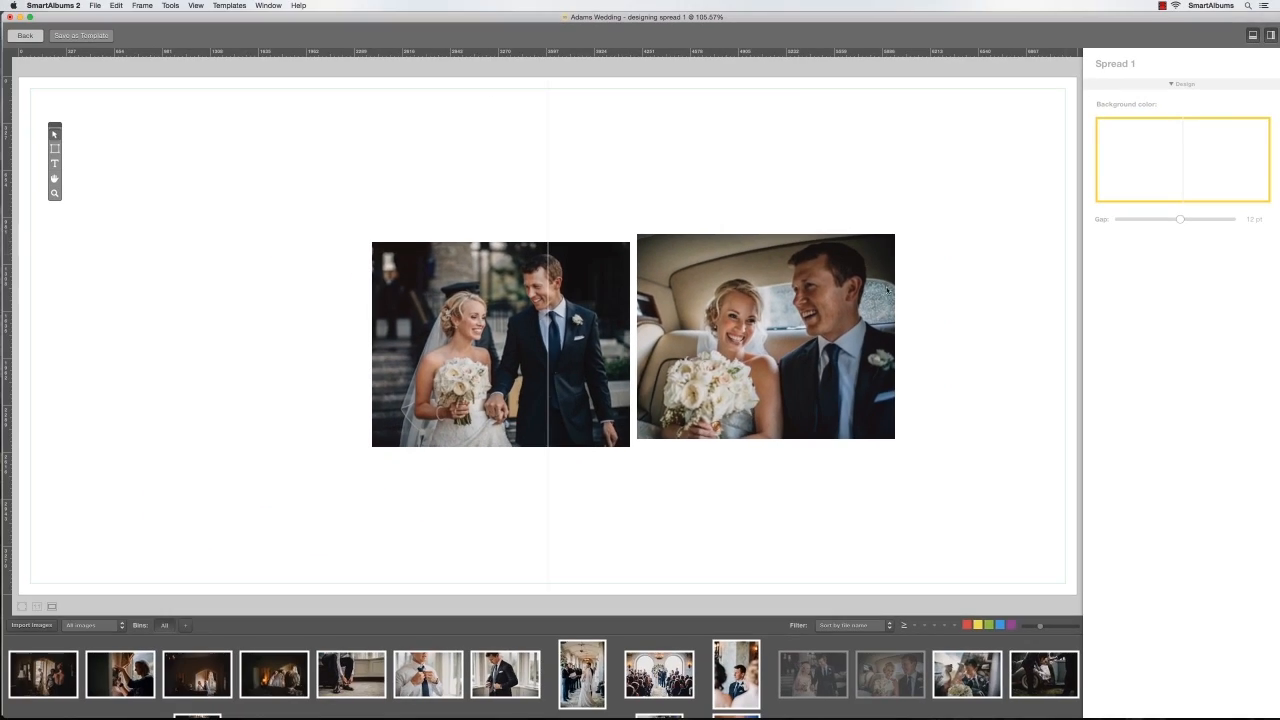
- Align the walking couple photo with the car photo's upper, center and lower lines, keeping the gap spacing between them
click(580, 329)
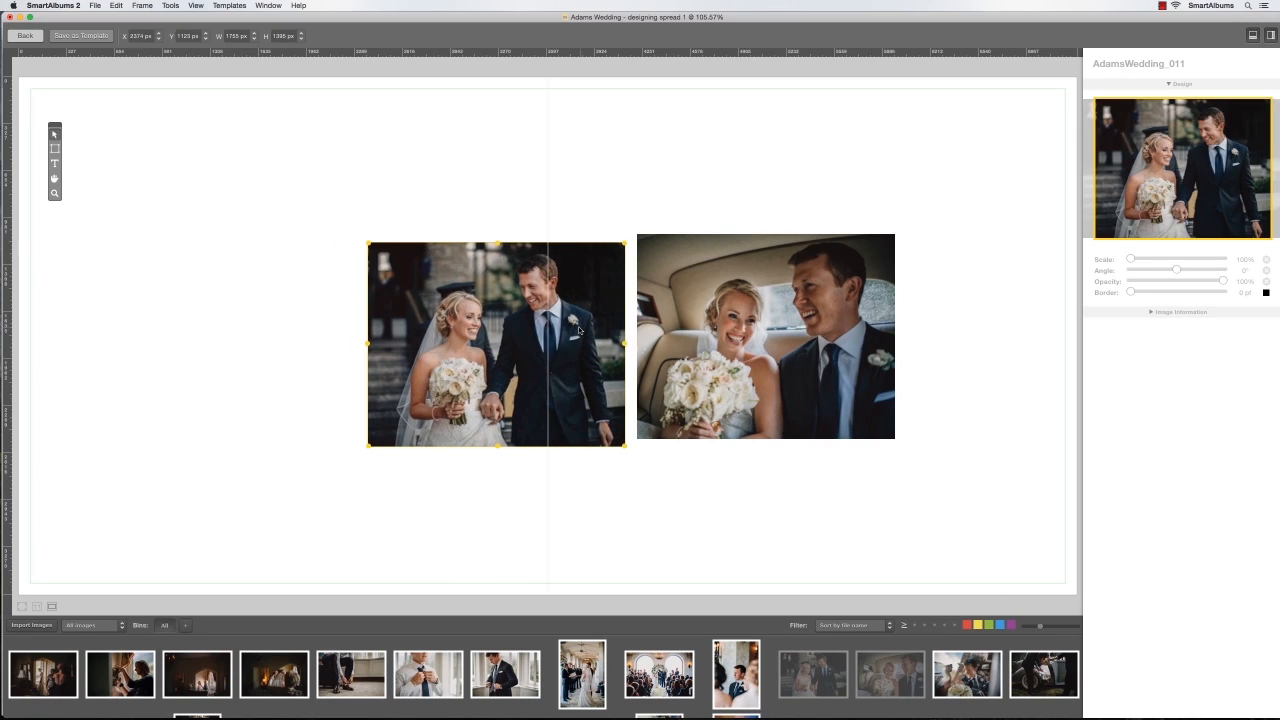
drag(581, 324, 581, 323)
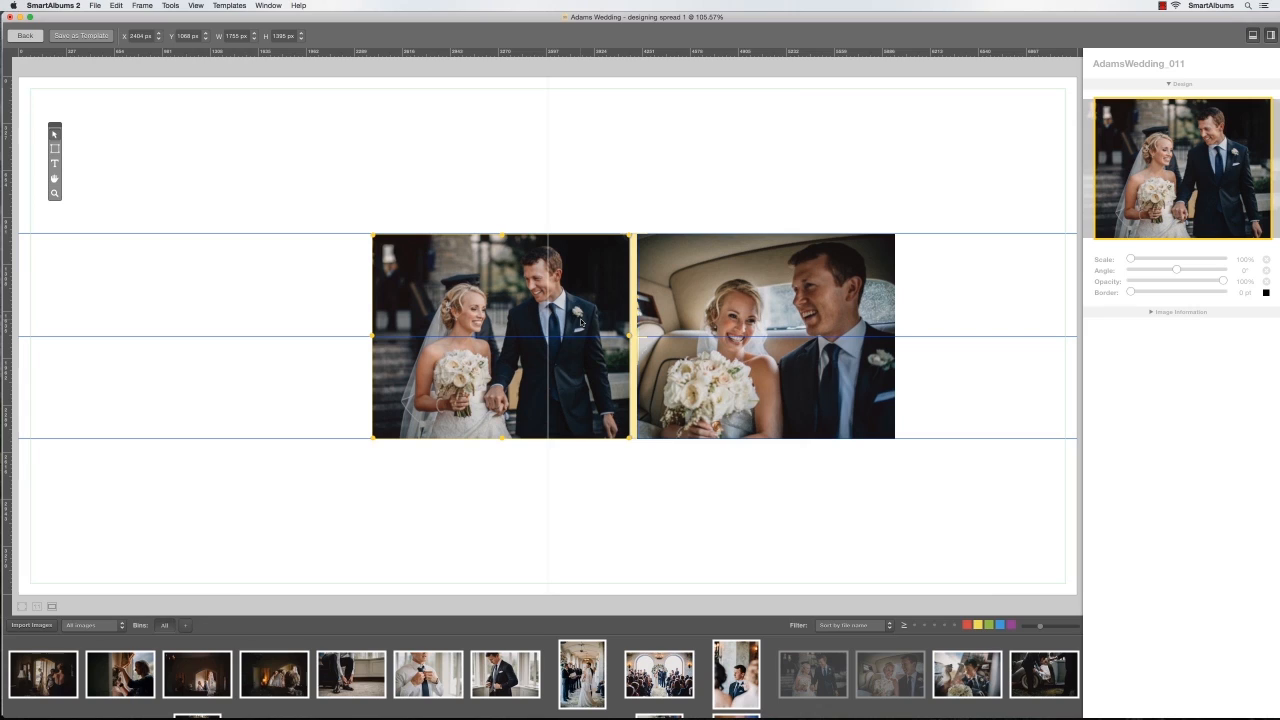
drag(581, 323, 581, 322)
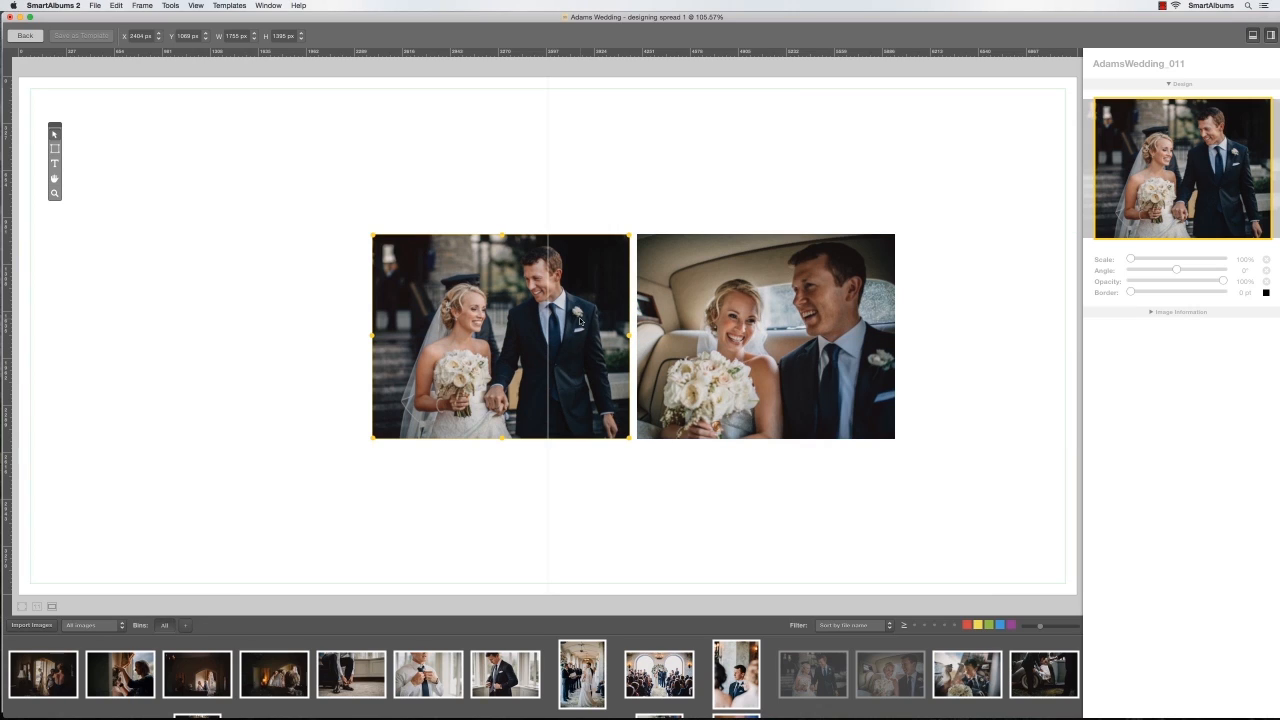
- Scale both photos together to about 3105 × 1217 px, and move them to the right page's upper area
drag(489, 206, 731, 404)
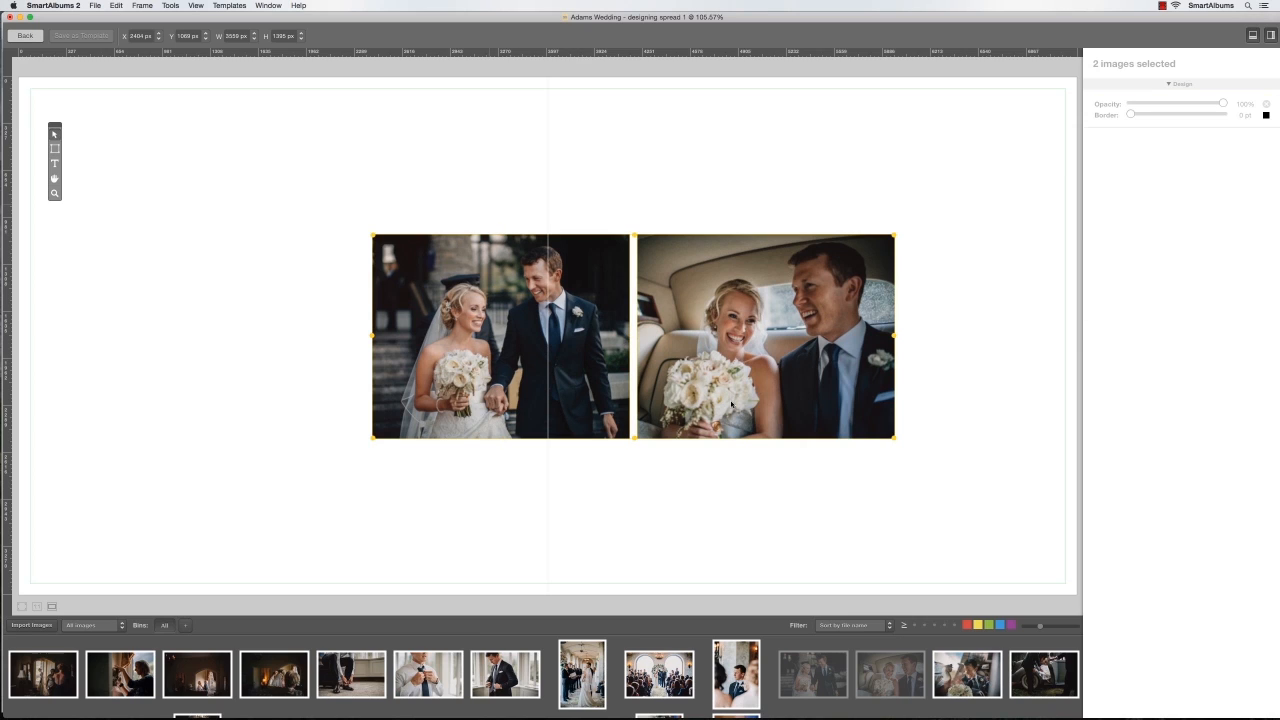
drag(893, 235, 828, 260)
drag(747, 321, 960, 205)
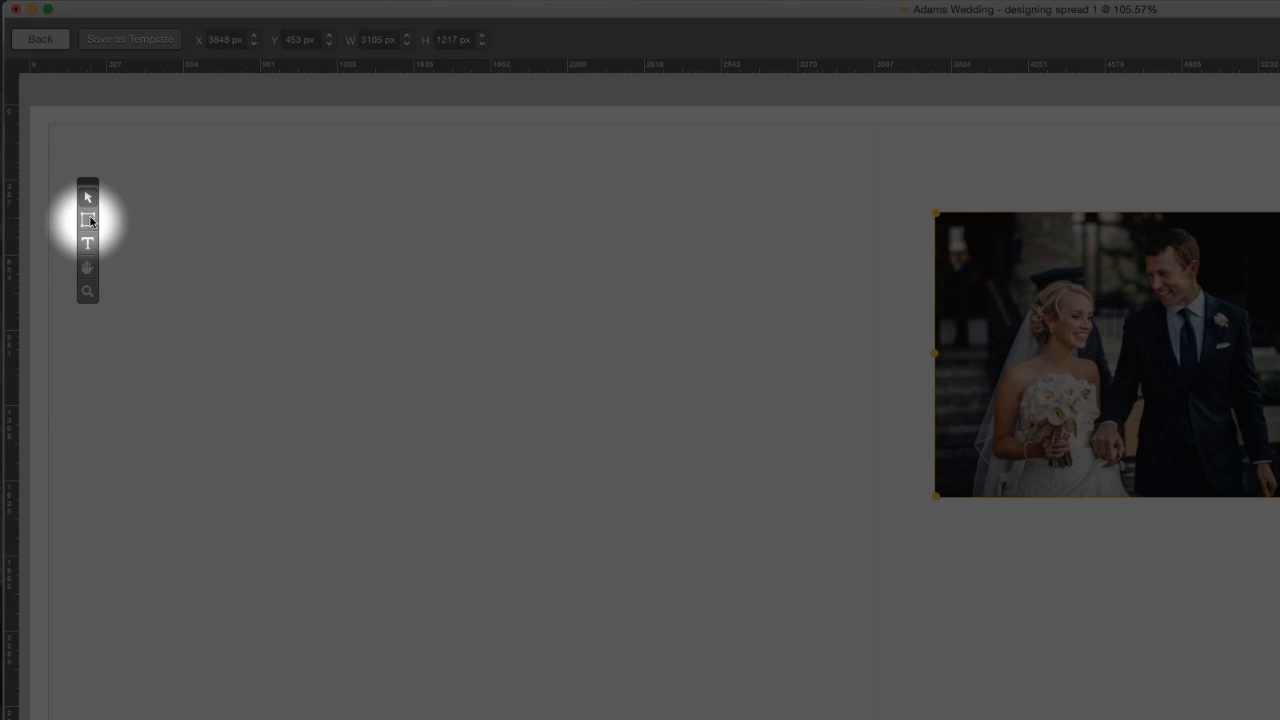
- Draw an empty image frame about 1253 × 1031 px on the left page, and convert it to a 2:3 frame ratio
click(83, 207)
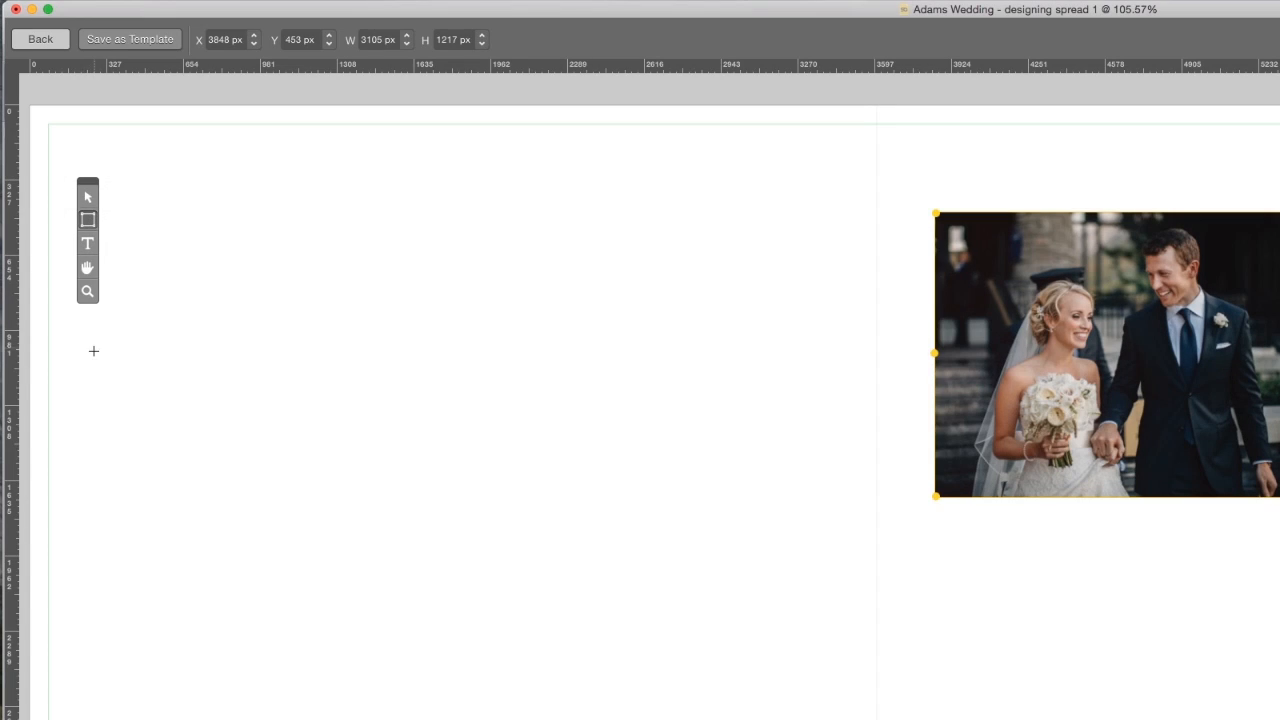
drag(94, 350, 388, 592)
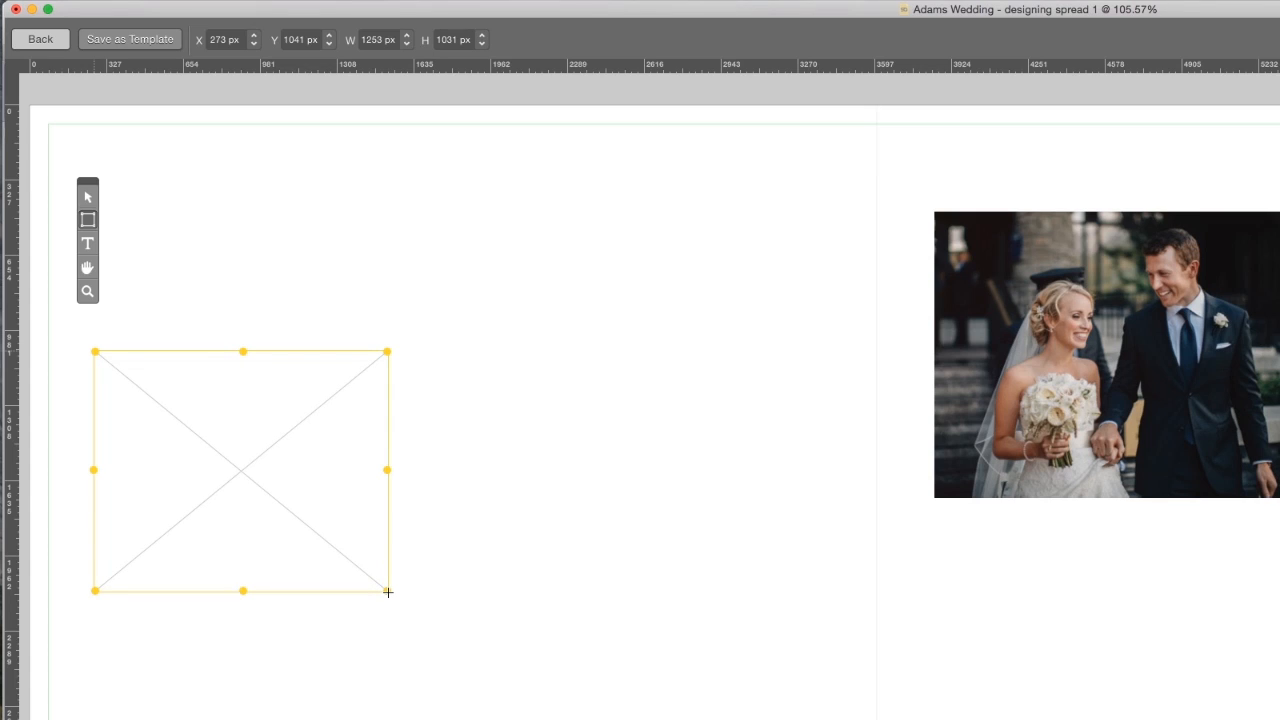
right_click(276, 467)
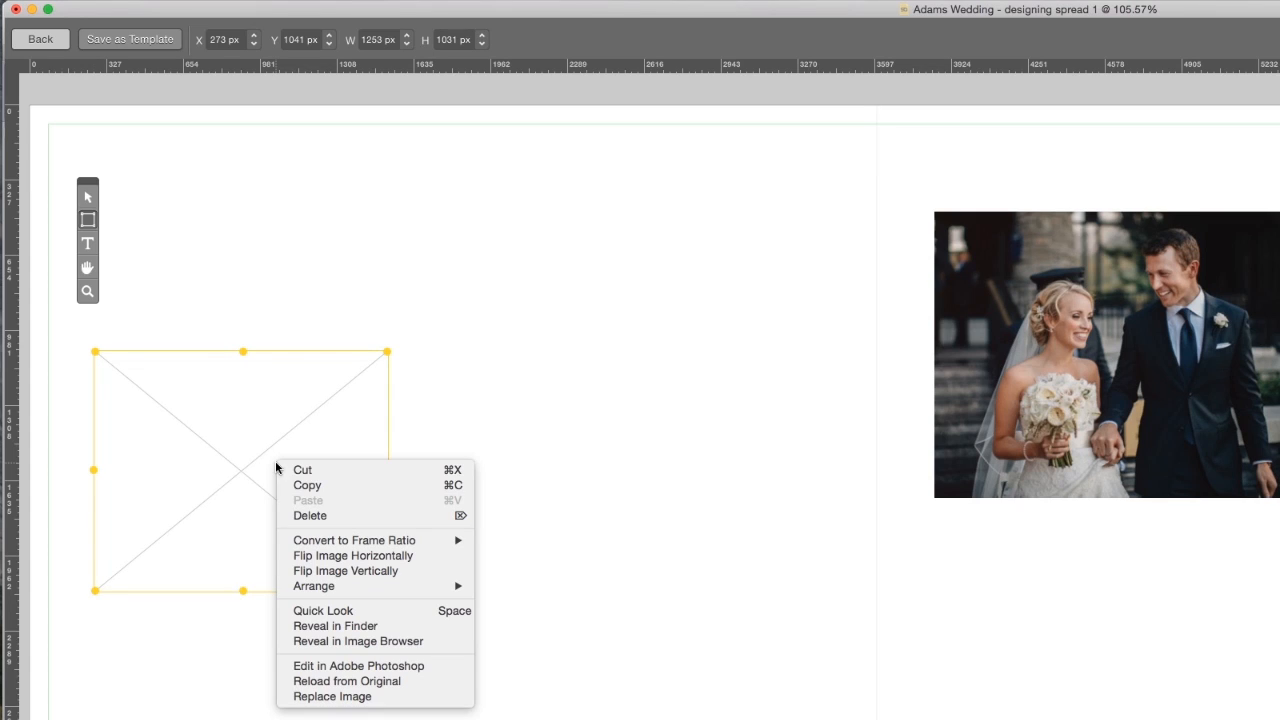
mouse_move(286, 541)
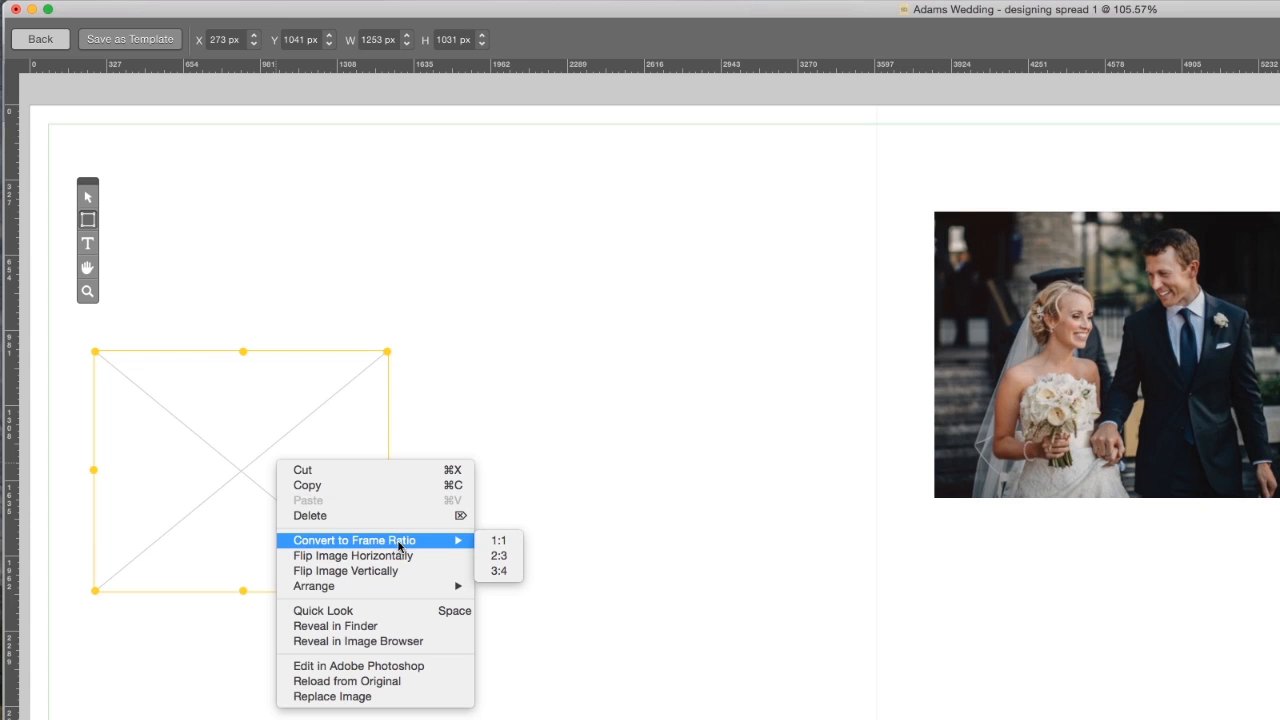
click(496, 556)
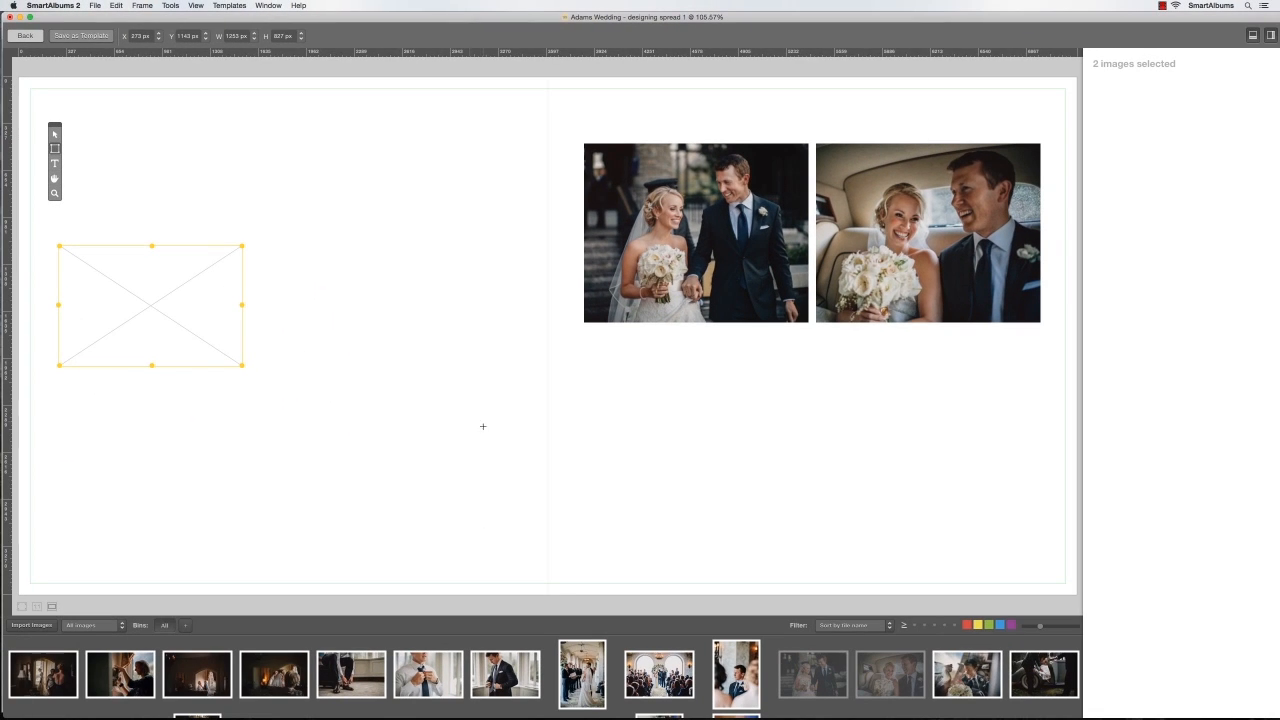
- Fill the empty frame with the couple's car-window photo, and place the vintage car photo beneath the right page's two photos, enlarged to their combined width
drag(966, 672, 126, 299)
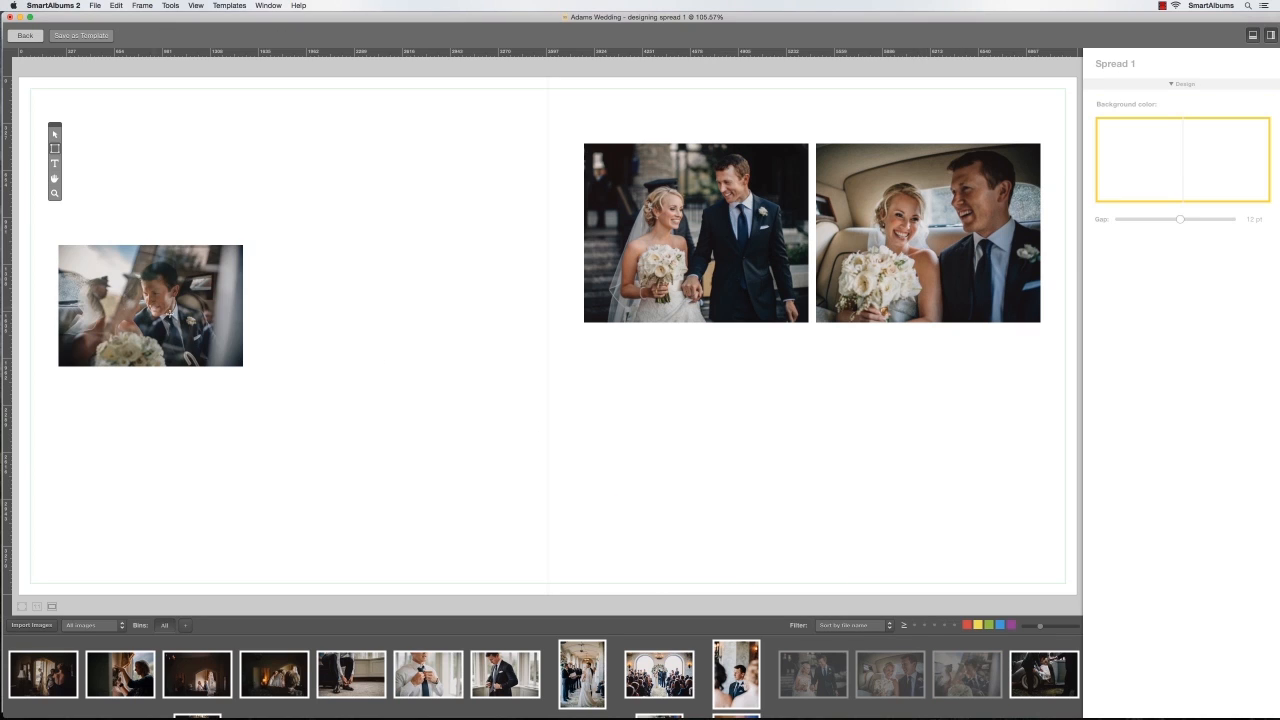
drag(1043, 662, 380, 334)
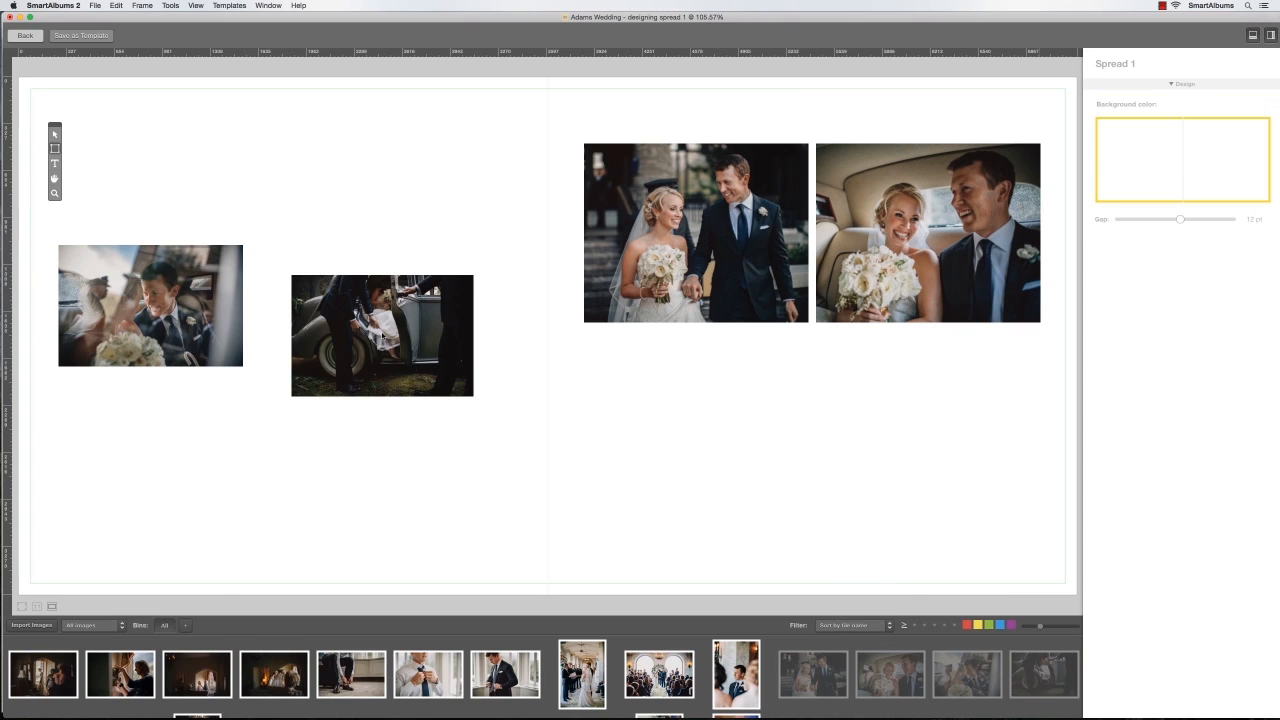
drag(380, 337, 675, 393)
drag(765, 450, 1041, 541)
- Enlarge the left page's car-window photo to about 2092 × 1381 px and place it in the middle of the page
click(168, 334)
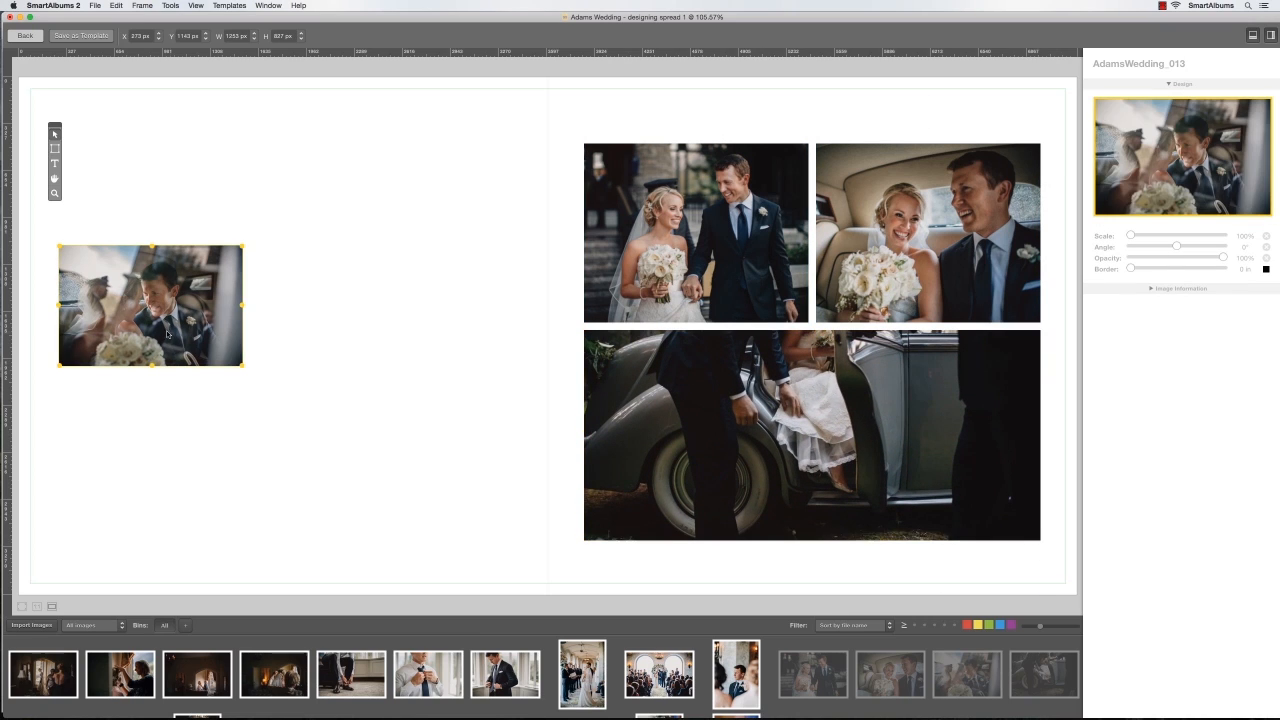
drag(241, 366, 302, 356)
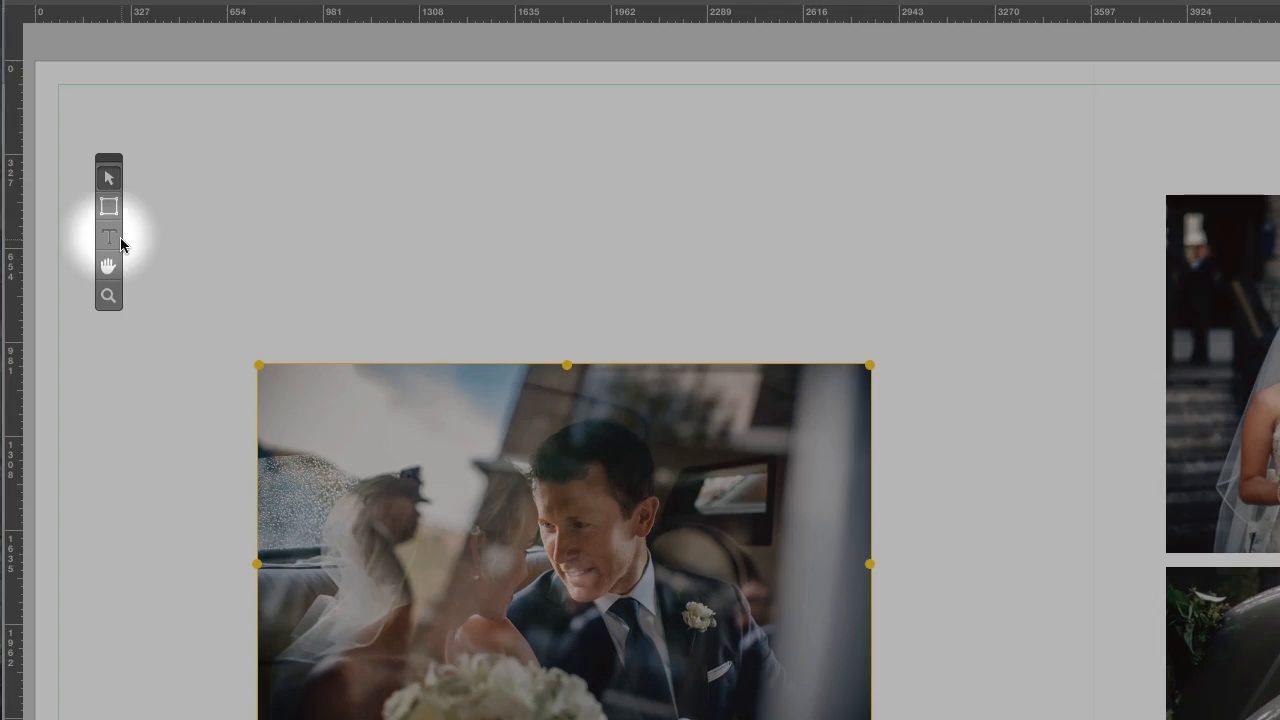
- Add a text title above the left page's photo, made of the couple's surname followed by "Wedding"
click(119, 242)
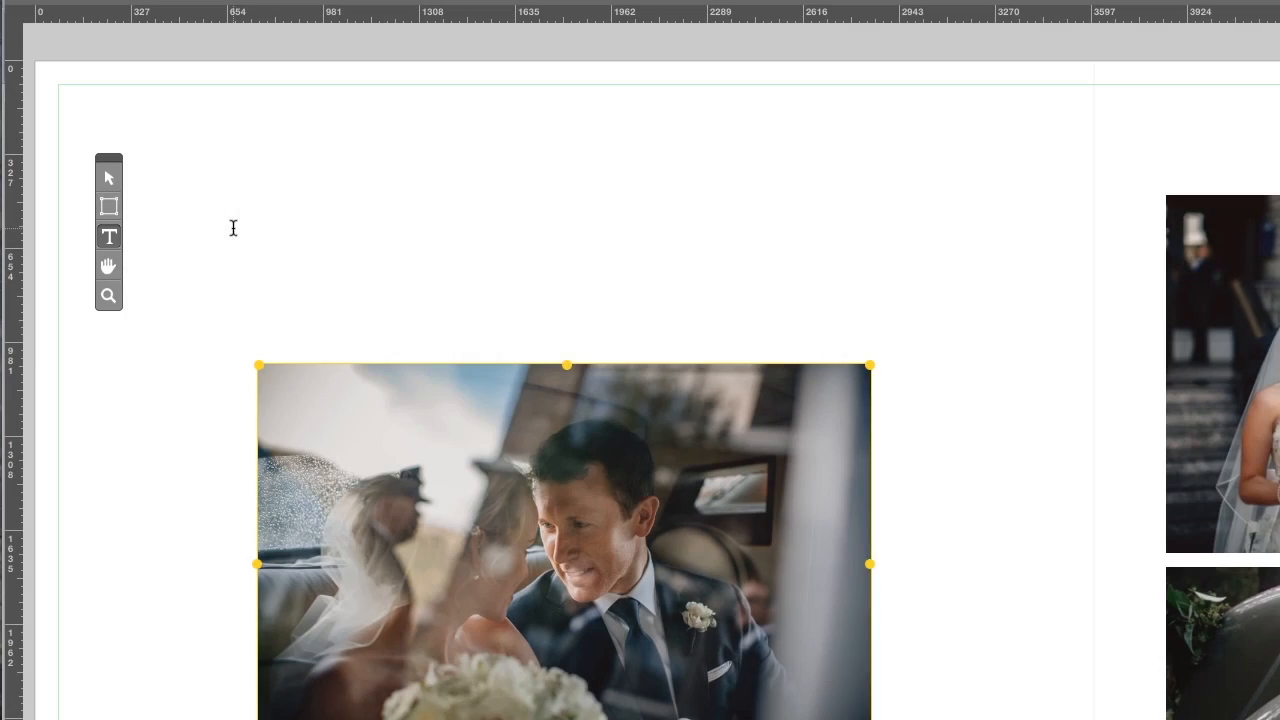
click(233, 228)
text(Adams Wedding)
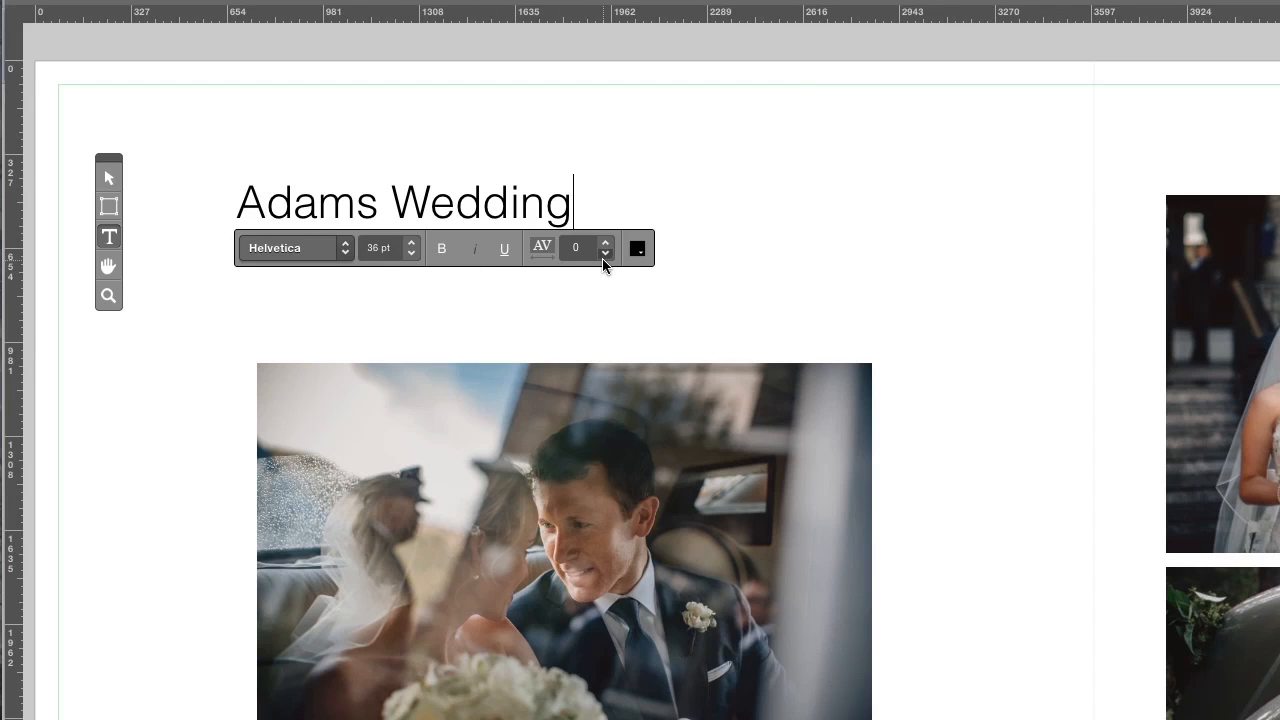
- Try a letter tracking of -20 on the title, and restore it to 0
click(603, 255)
click(603, 255)
click(605, 245)
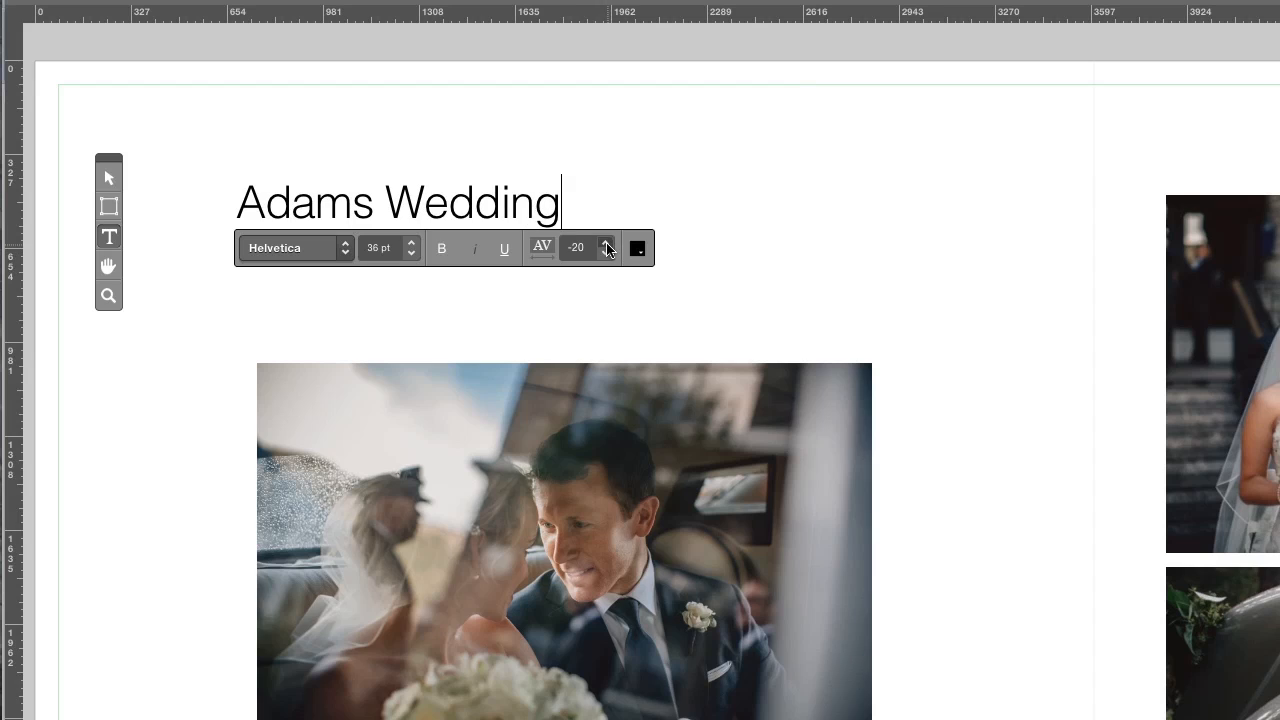
click(605, 245)
- Set the title's text colour to Black from the Apple colour list
click(638, 249)
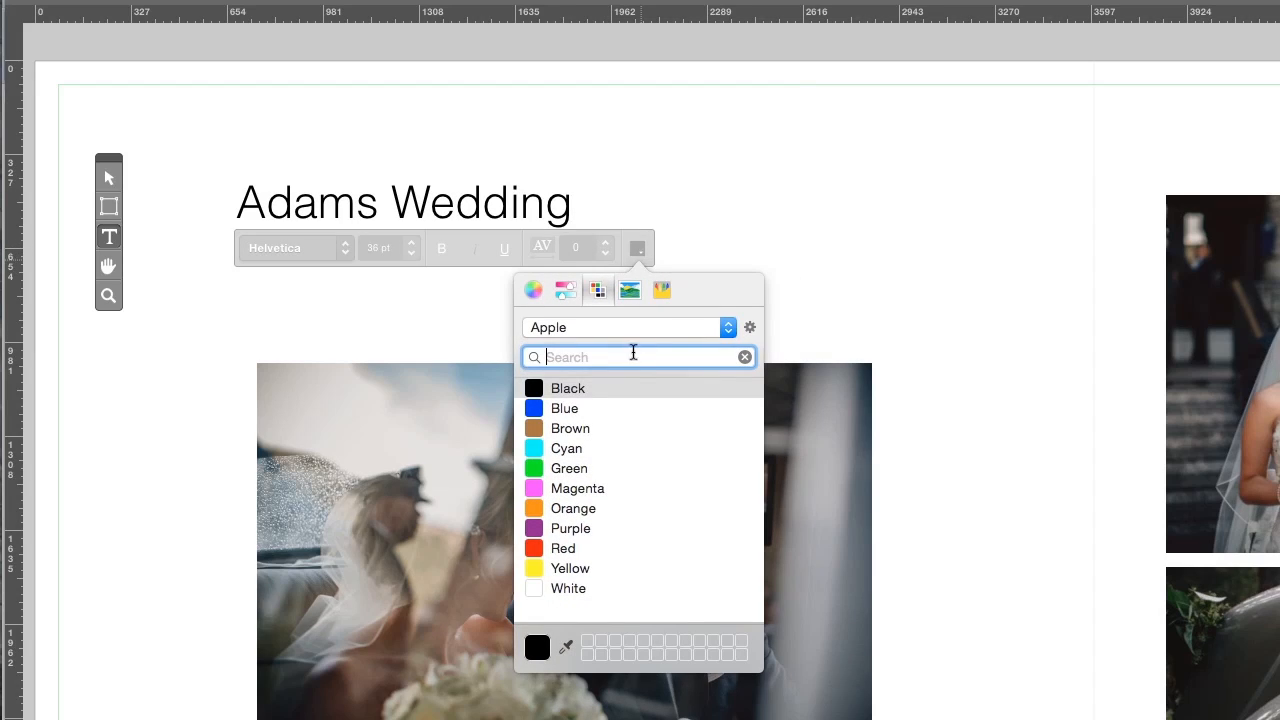
click(620, 408)
click(620, 397)
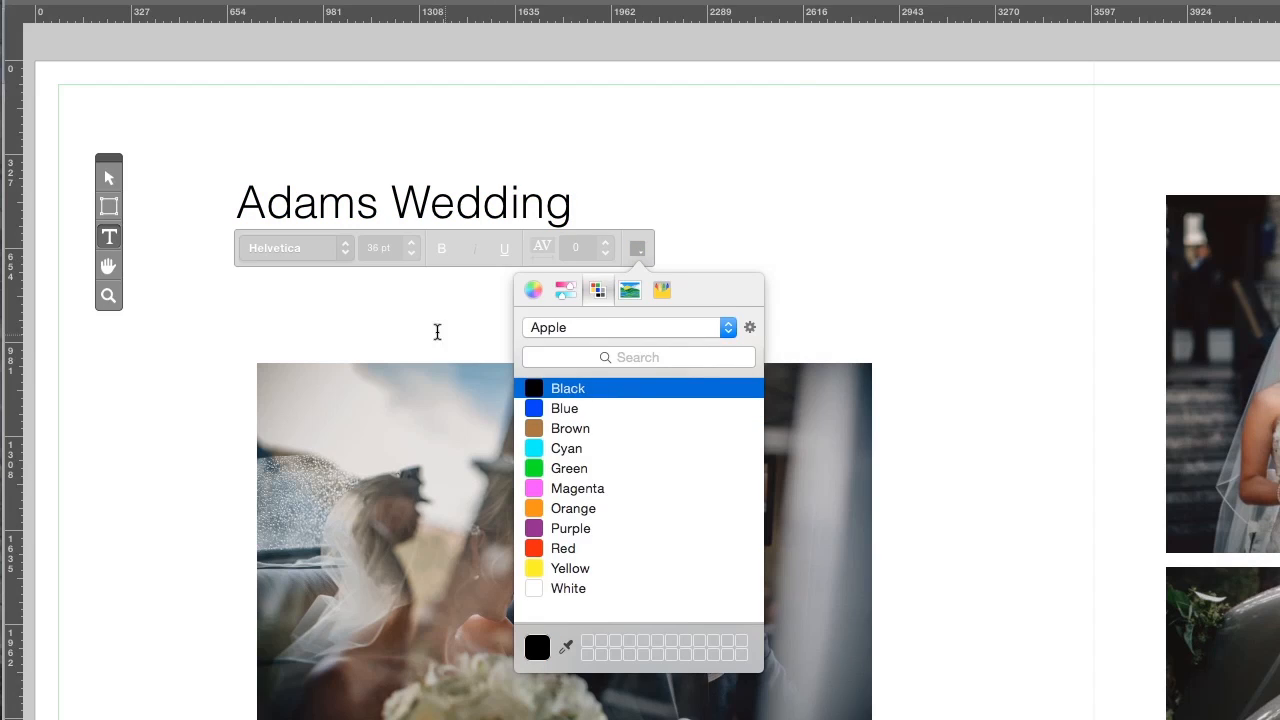
- Align the title with the left edge of the photo below it, and enlarge it to about 248 px high
click(115, 190)
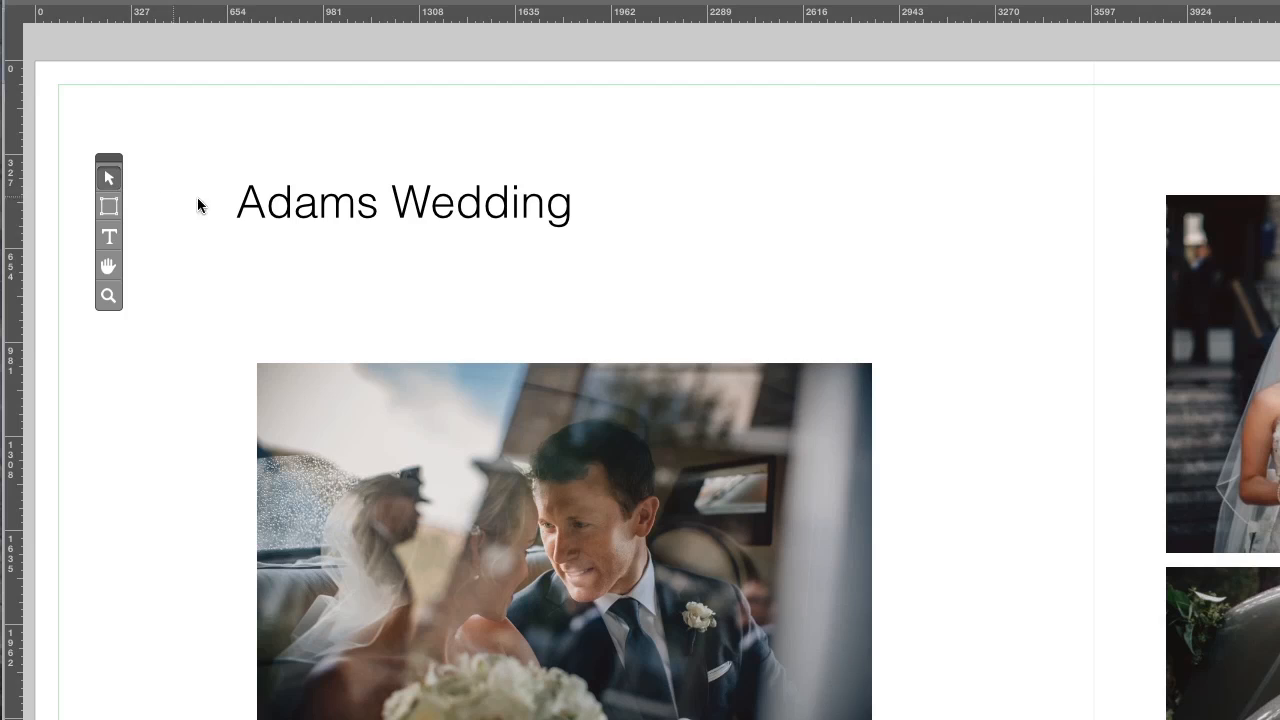
drag(283, 206, 303, 206)
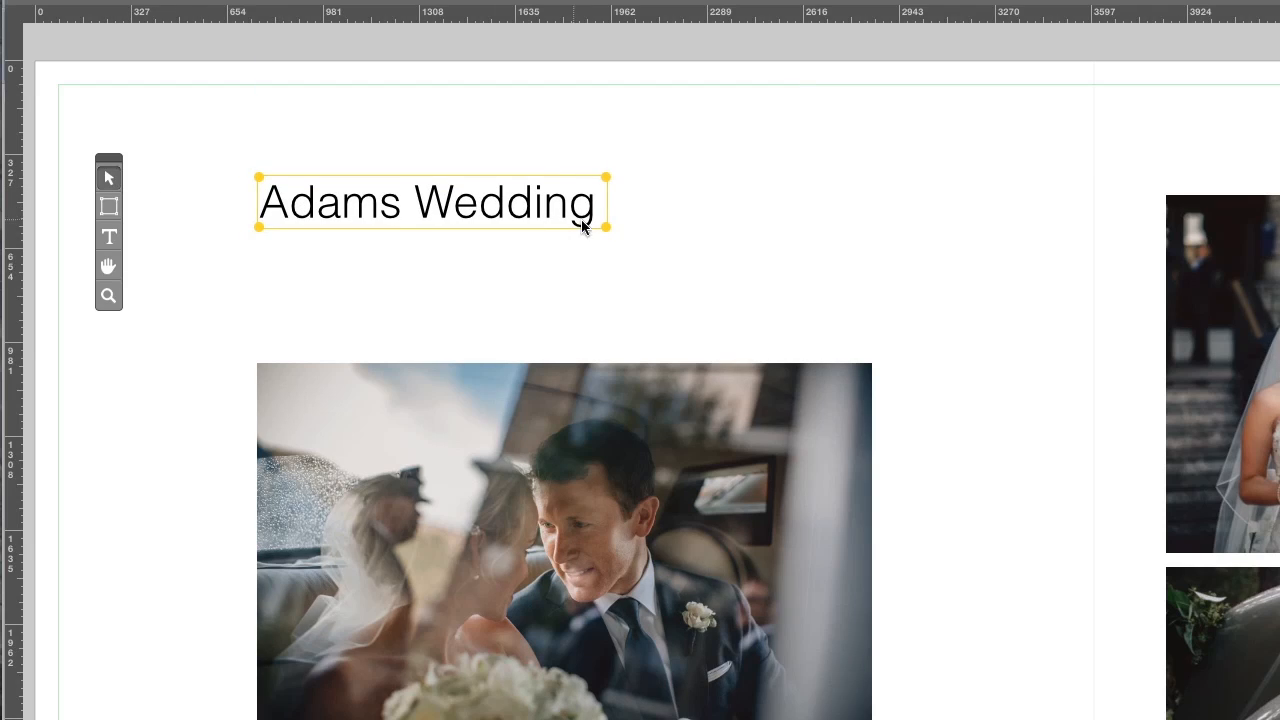
drag(604, 228, 736, 258)
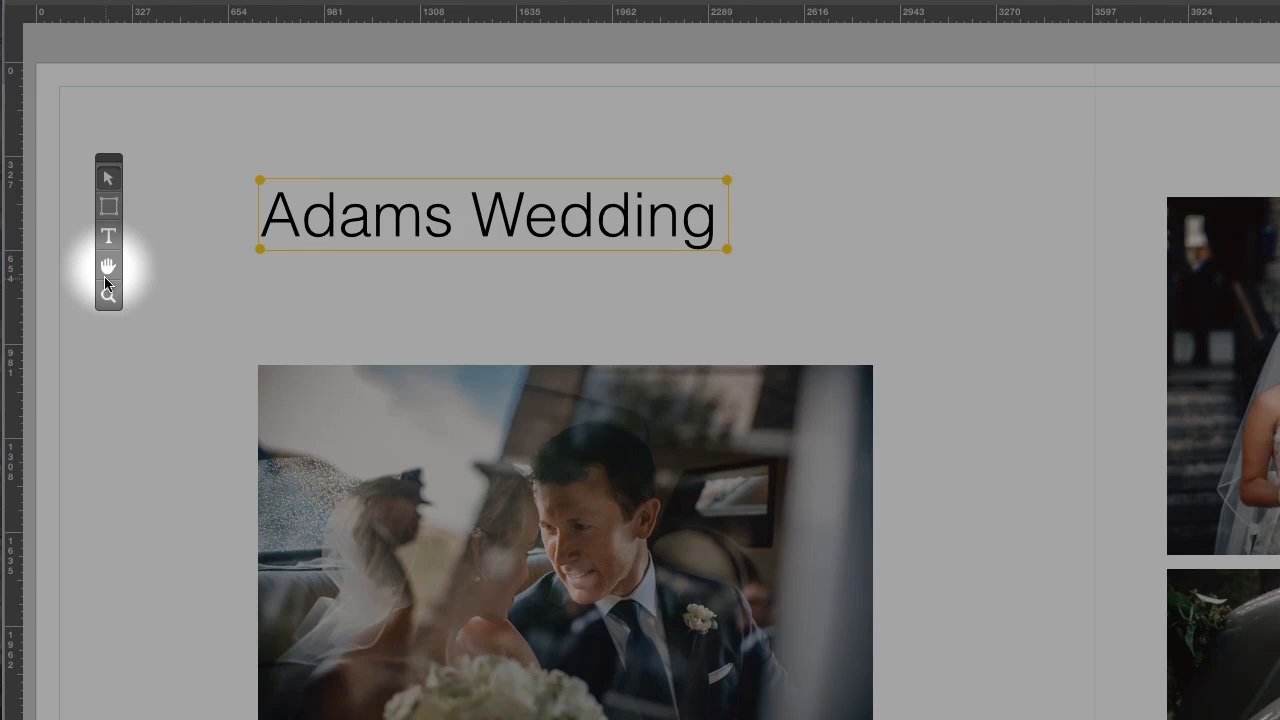
- Examine the spread by panning it slightly, zooming in and out, fitting it to the view and showing it at 100%
click(106, 272)
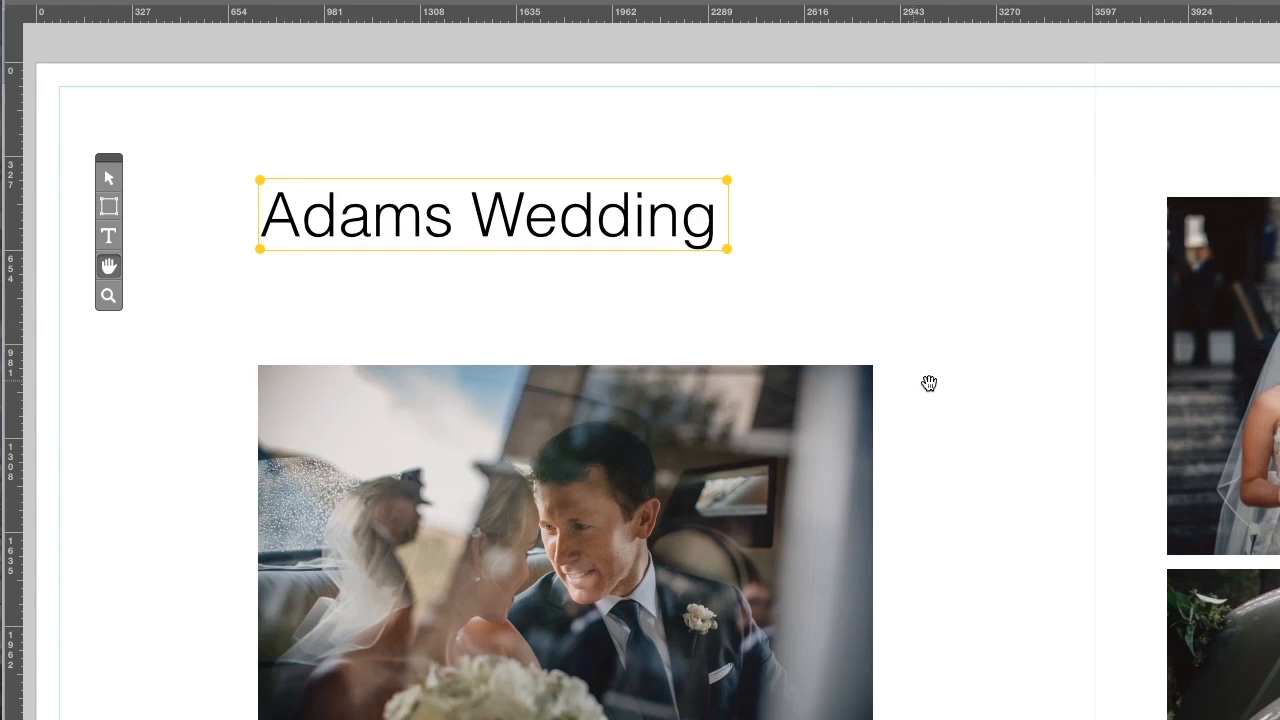
mouse_move(930, 384)
mouse_down()
mouse_move(892, 389)
mouse_move(929, 309)
mouse_move(954, 409)
mouse_move(920, 384)
mouse_up()
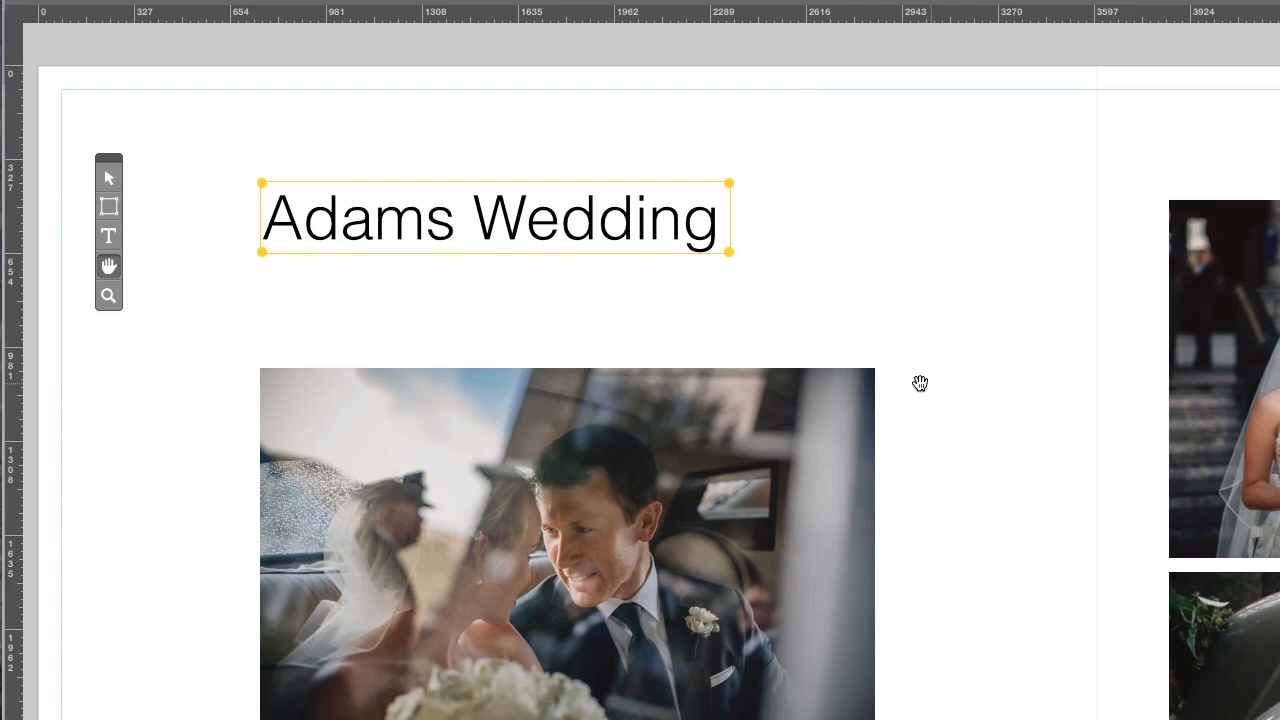
click(98, 298)
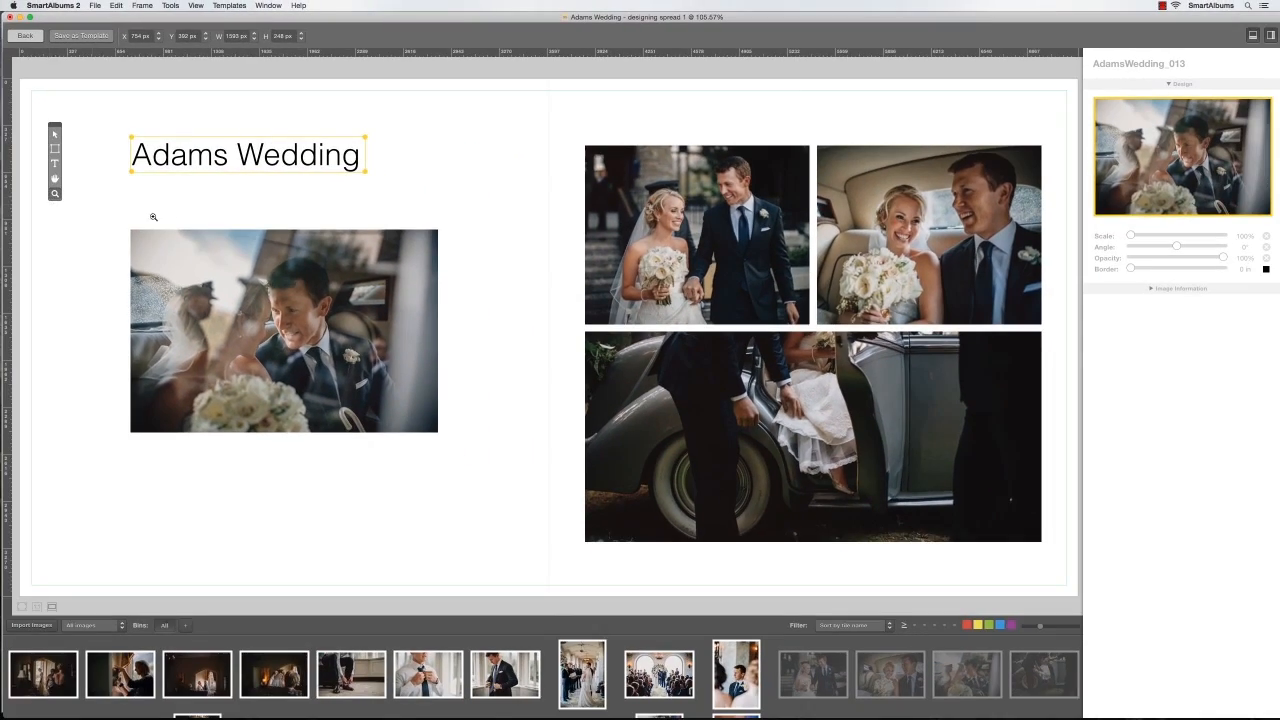
click(477, 255)
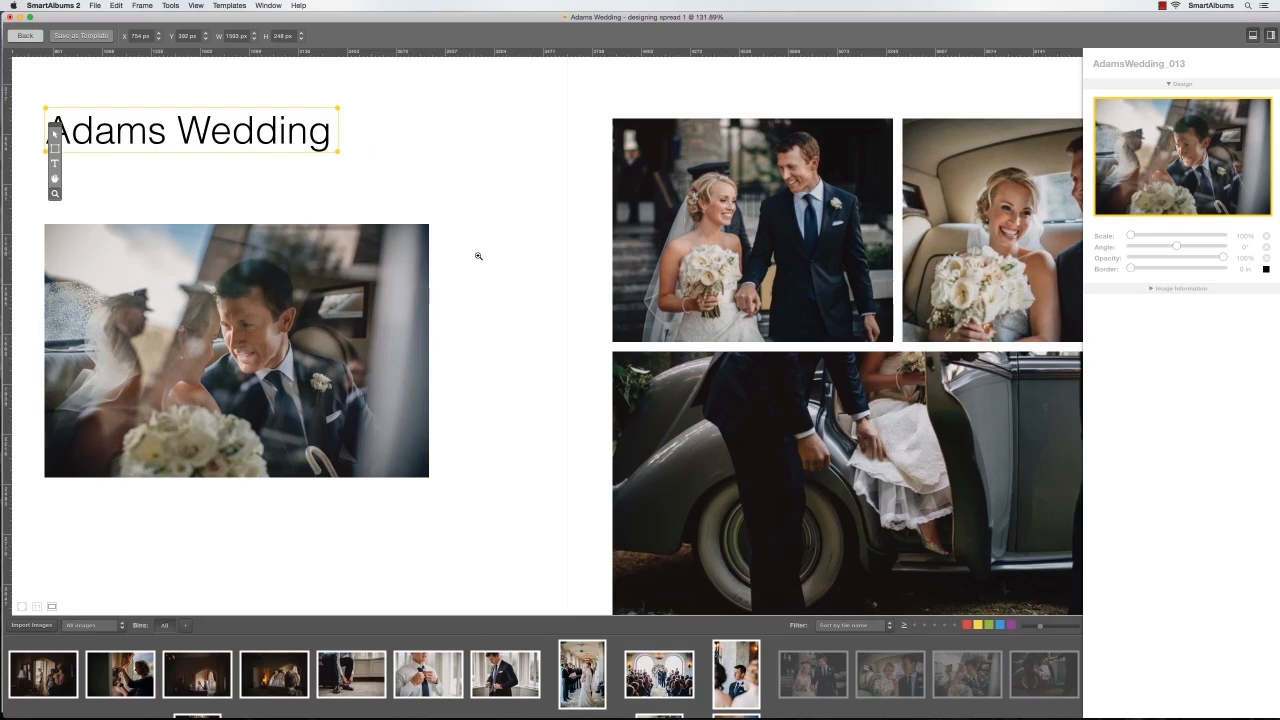
alt+click(478, 256)
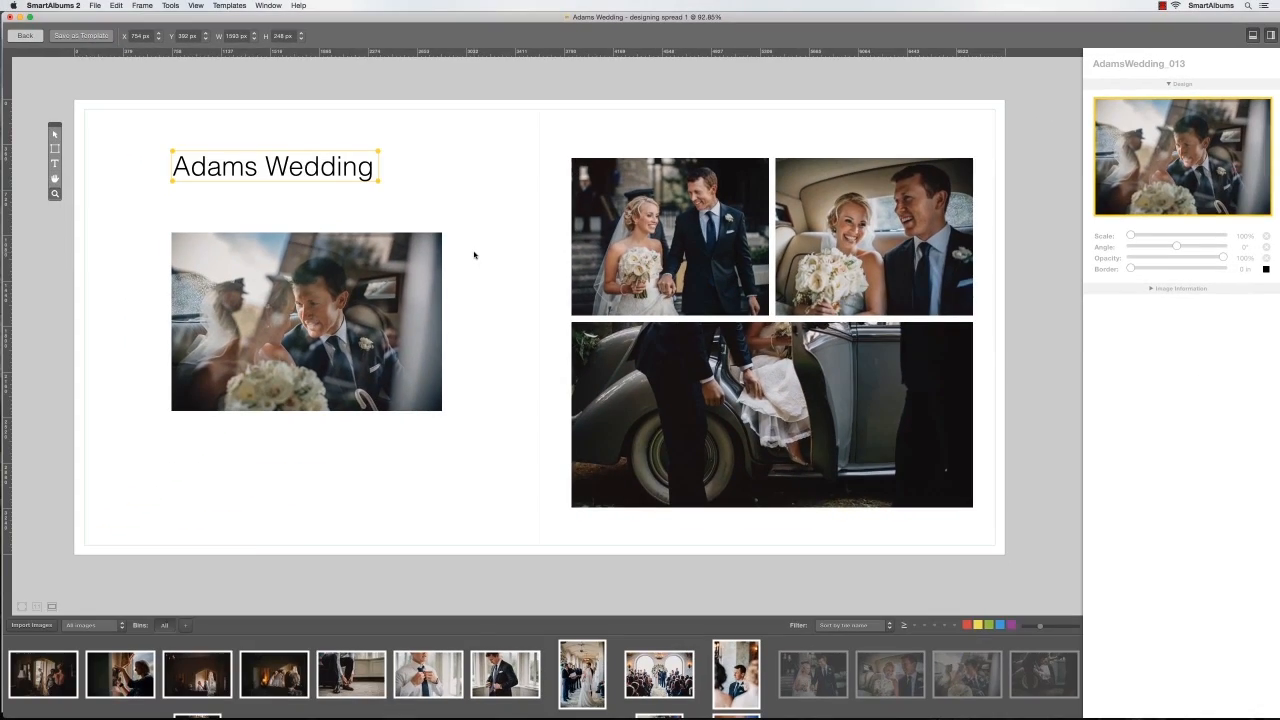
right_click(474, 255)
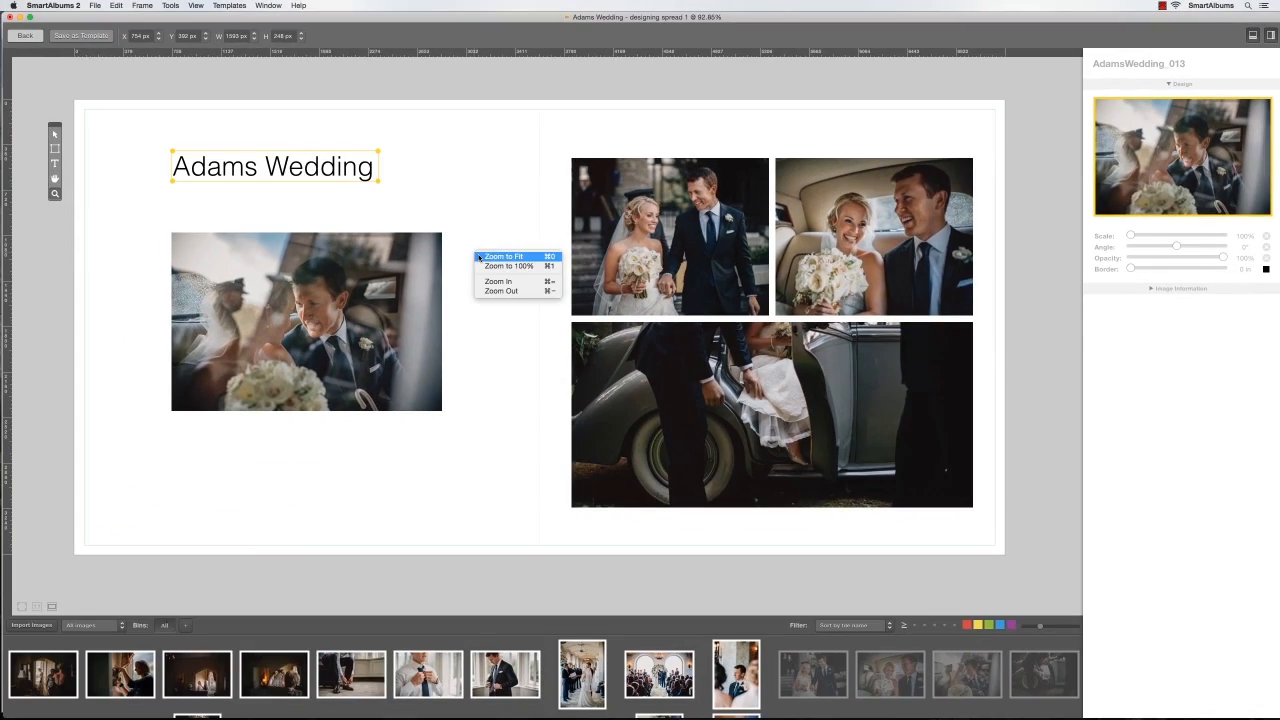
click(479, 257)
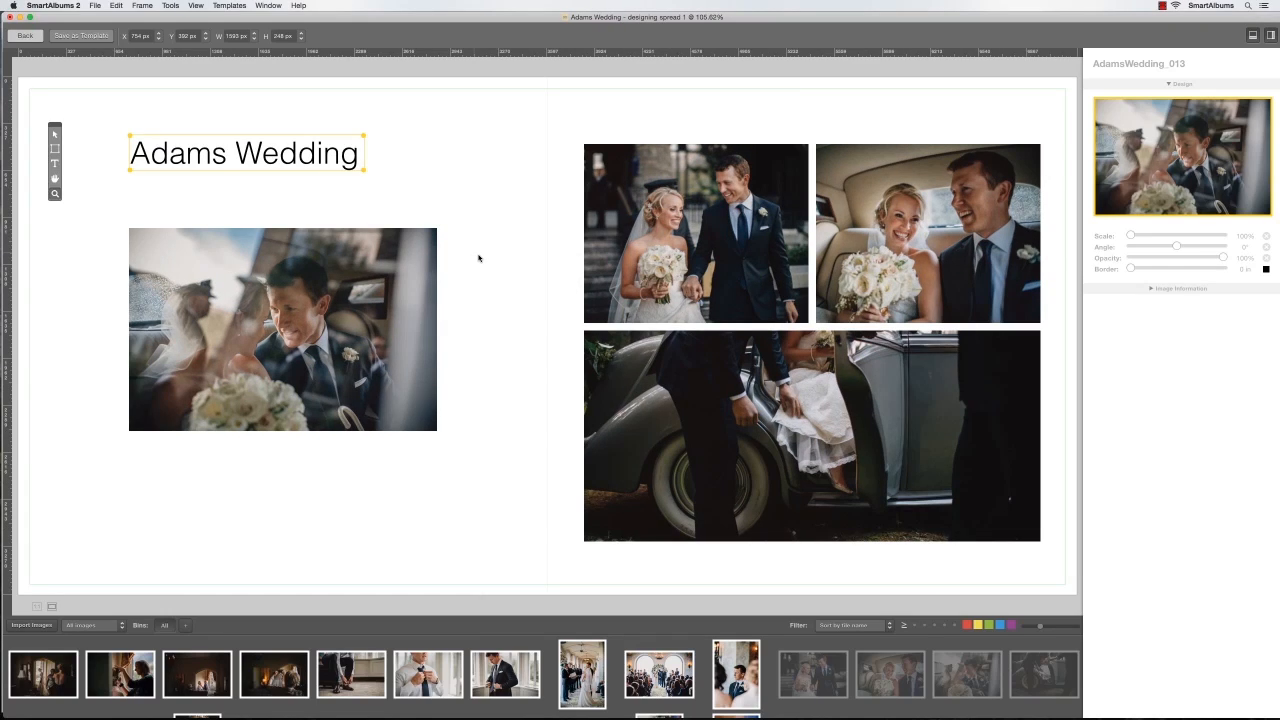
right_click(478, 258)
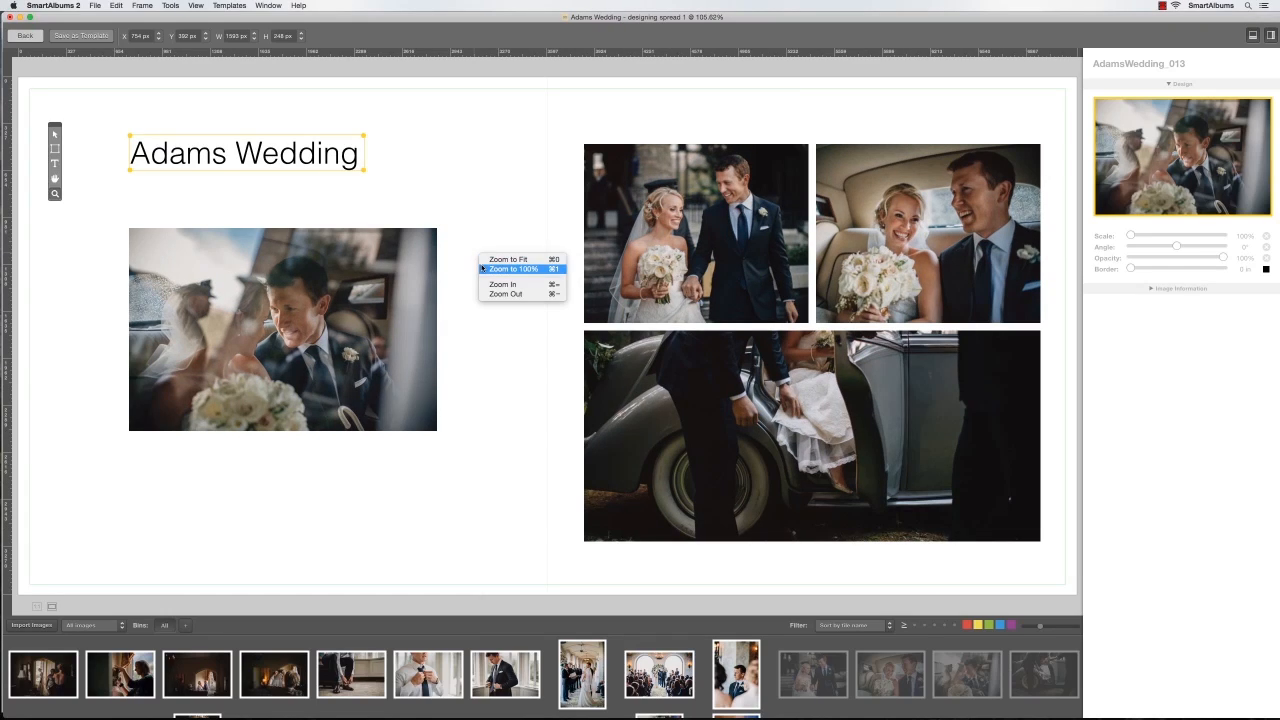
click(484, 268)
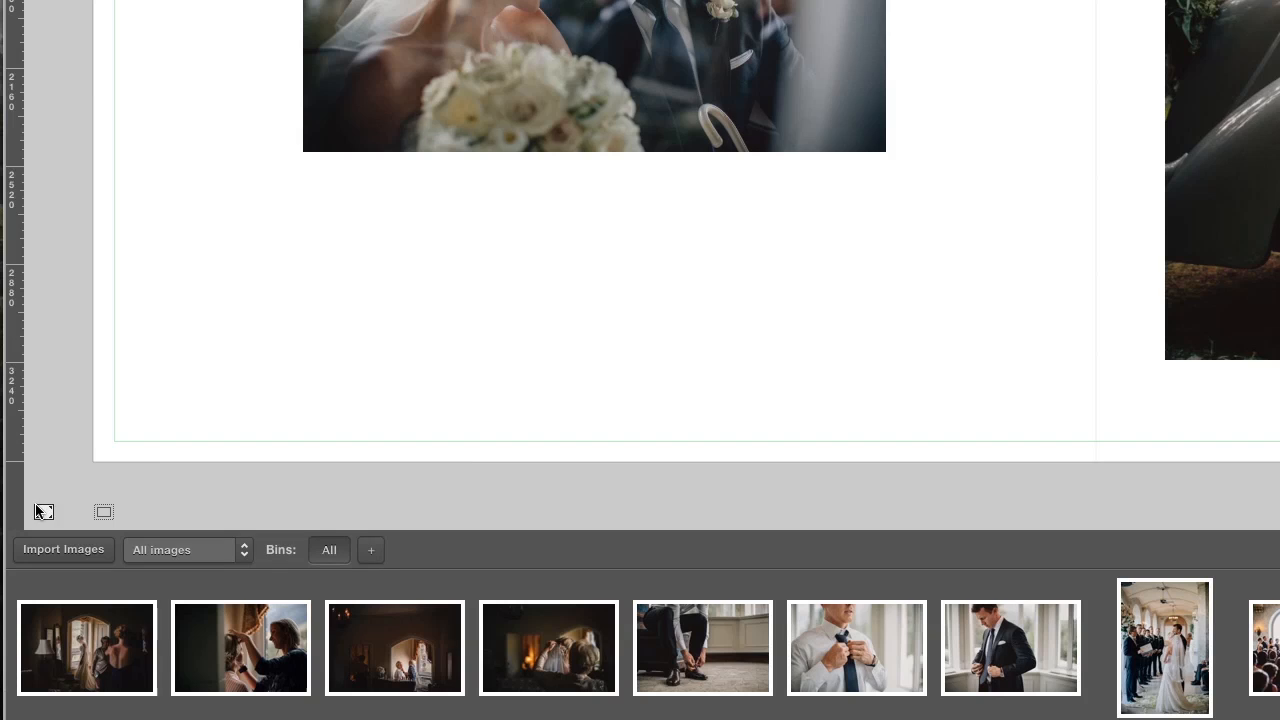
- Examine the left page's photo in close-up, and return to viewing the whole spread
click(37, 507)
click(67, 509)
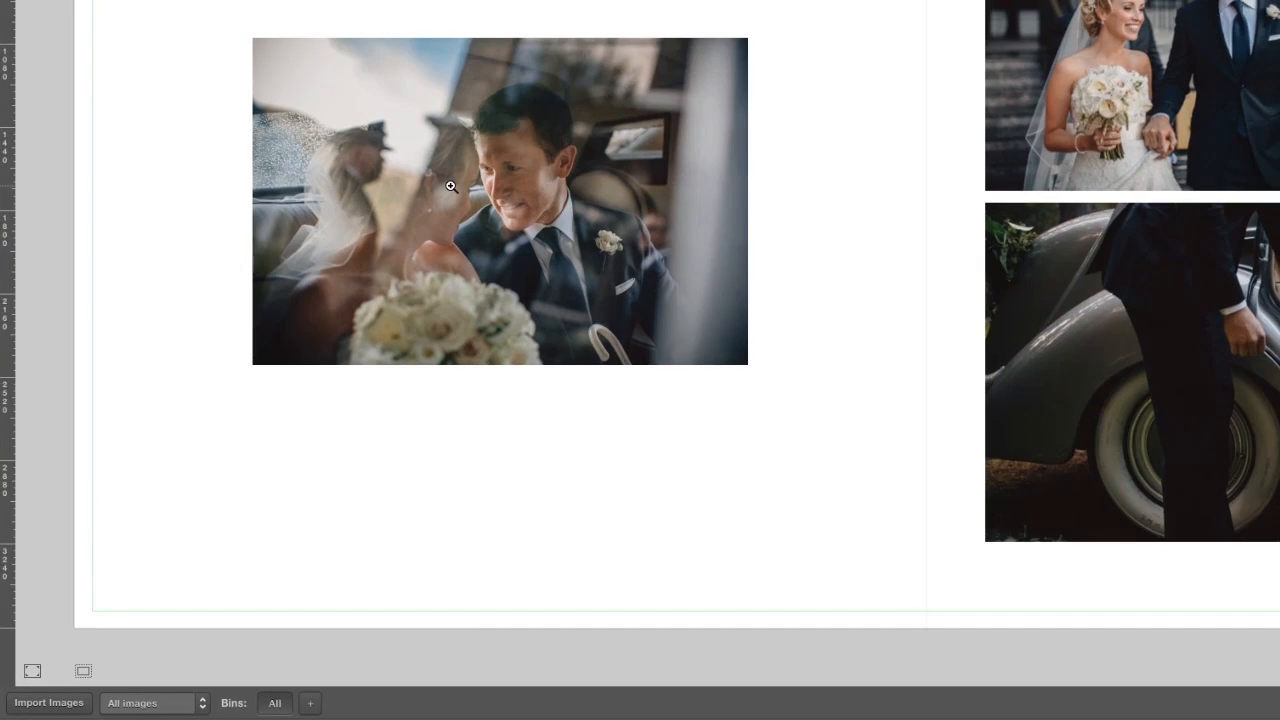
click(451, 187)
click(451, 187)
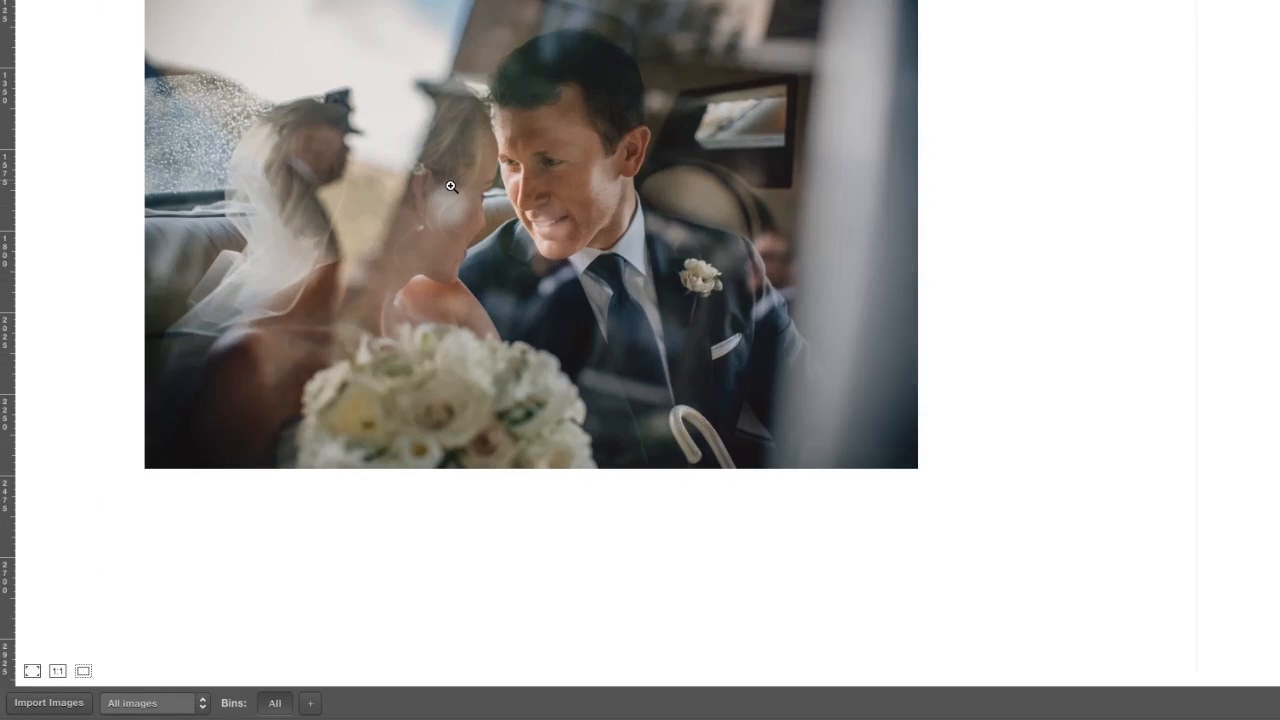
click(451, 186)
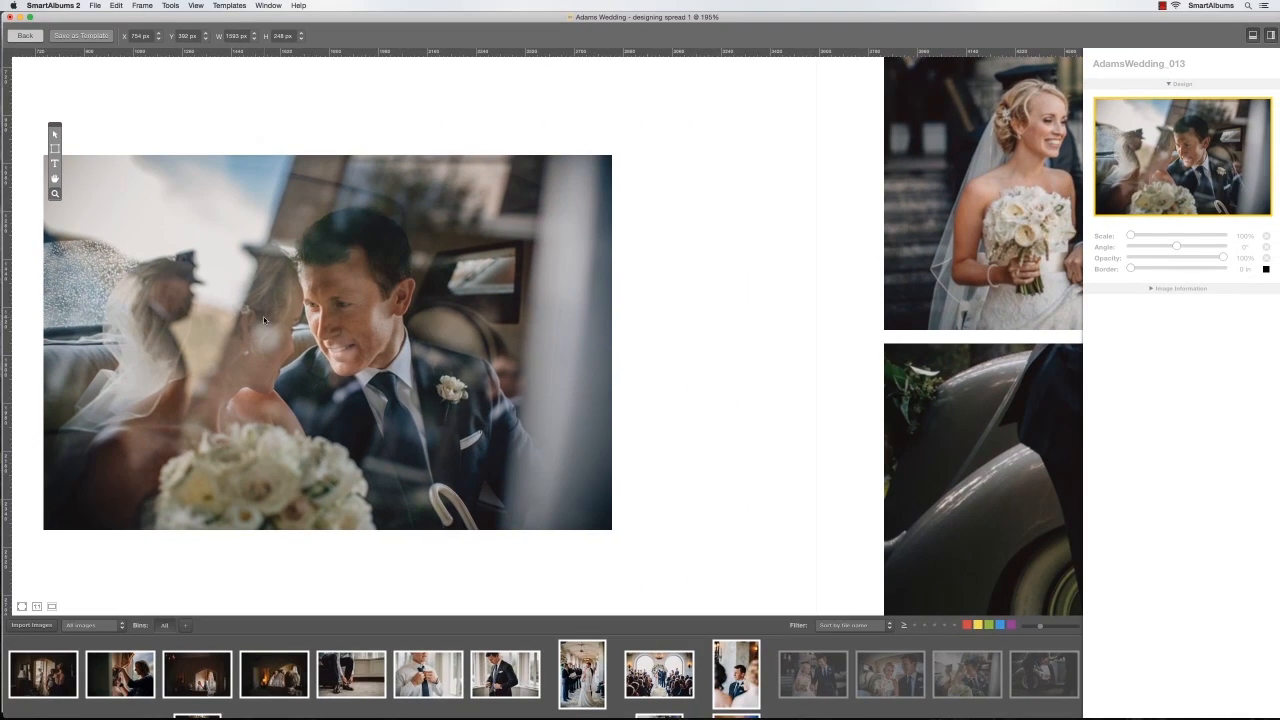
right_click(450, 186)
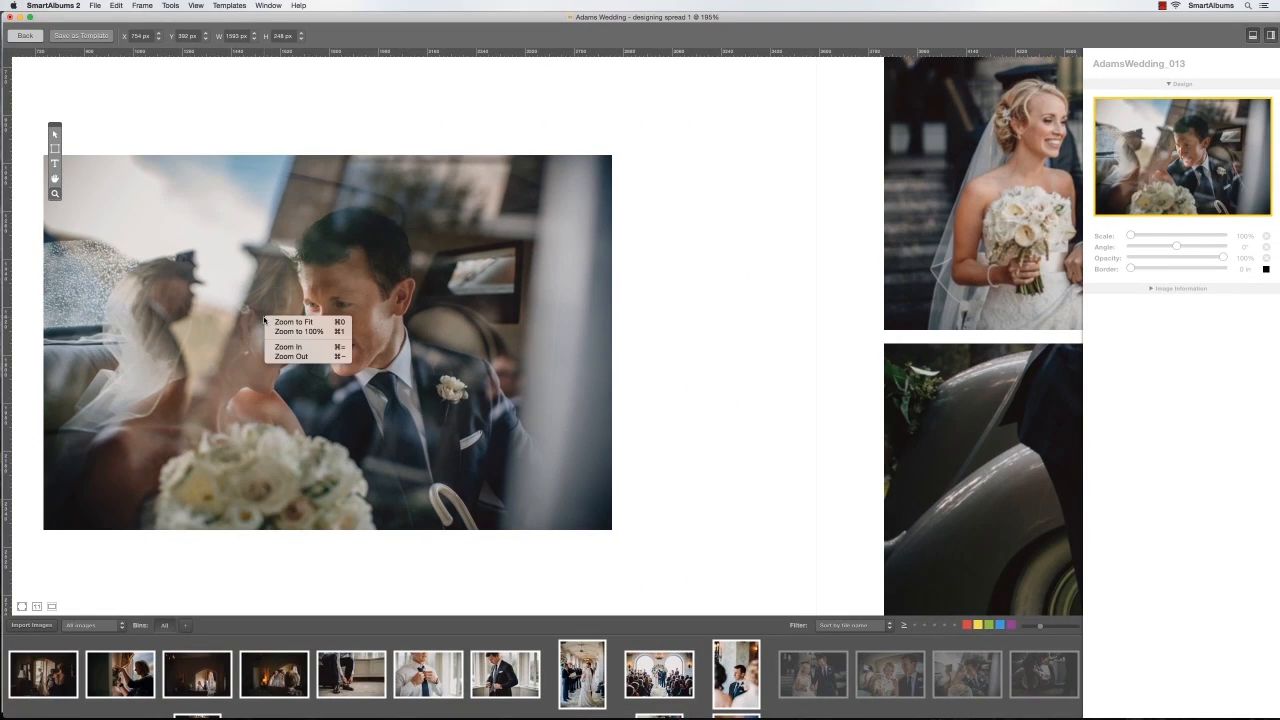
click(271, 321)
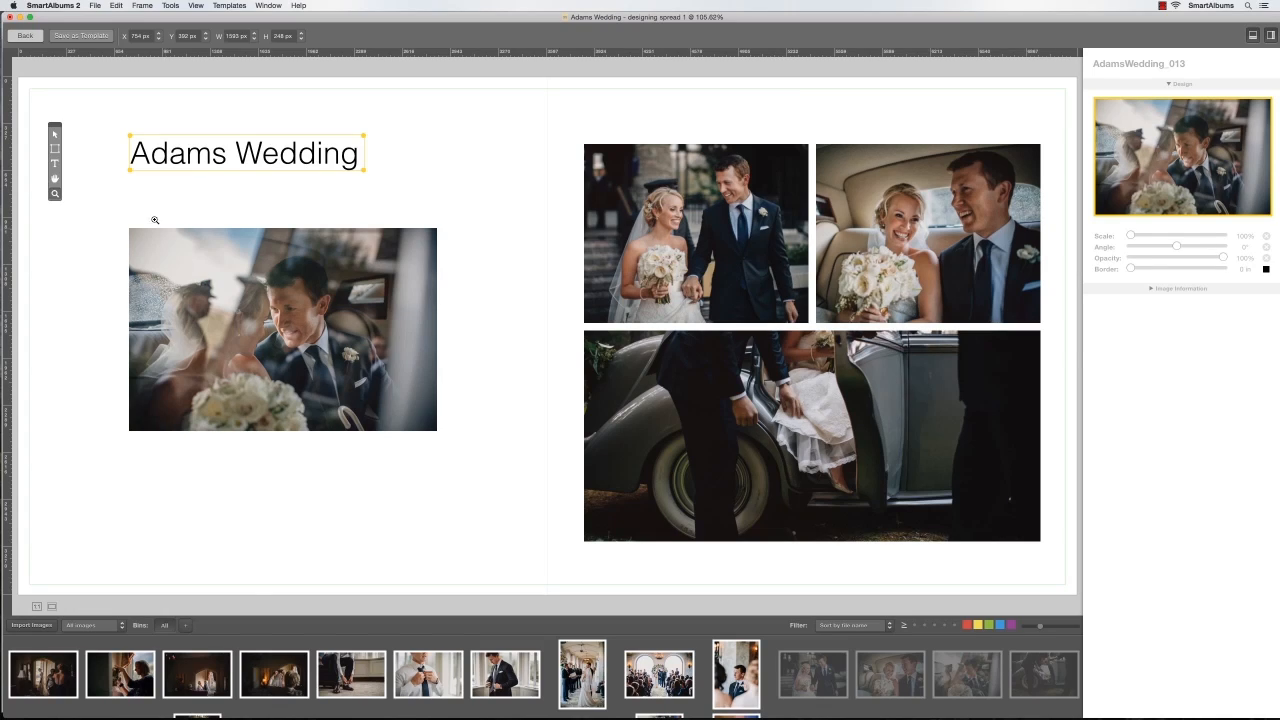
- Enlarge the left page's car-window photo from both corners until it fills the entire spread, about 7200 px wide
click(55, 134)
click(140, 237)
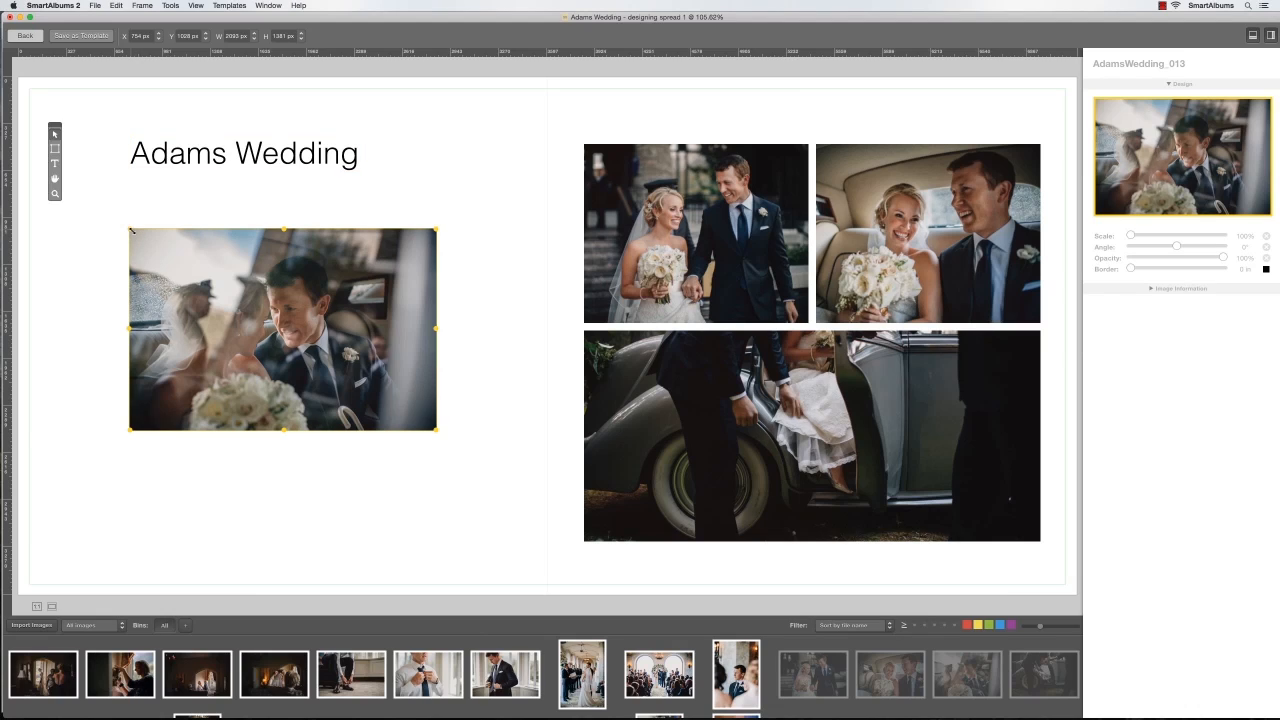
drag(130, 229, 10, 76)
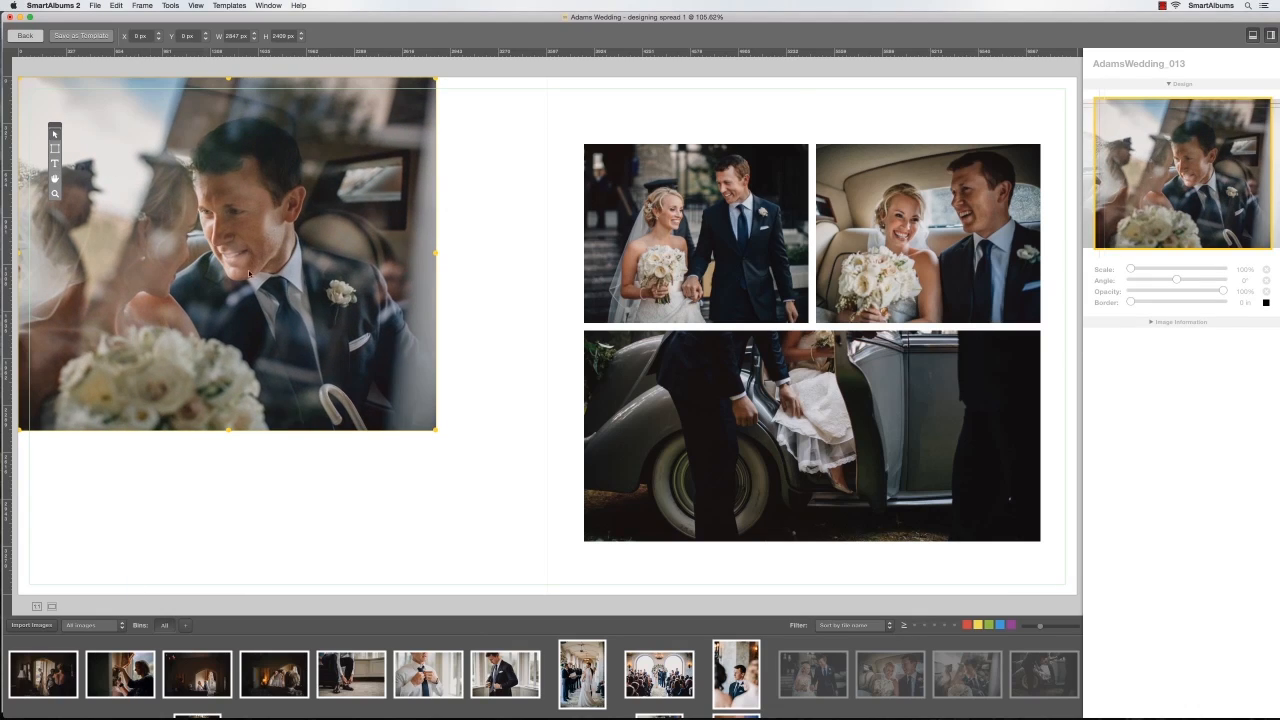
drag(435, 430, 1145, 643)
- Send the spread-wide photo to the back as a background, and set its opacity to 41%
right_click(392, 264)
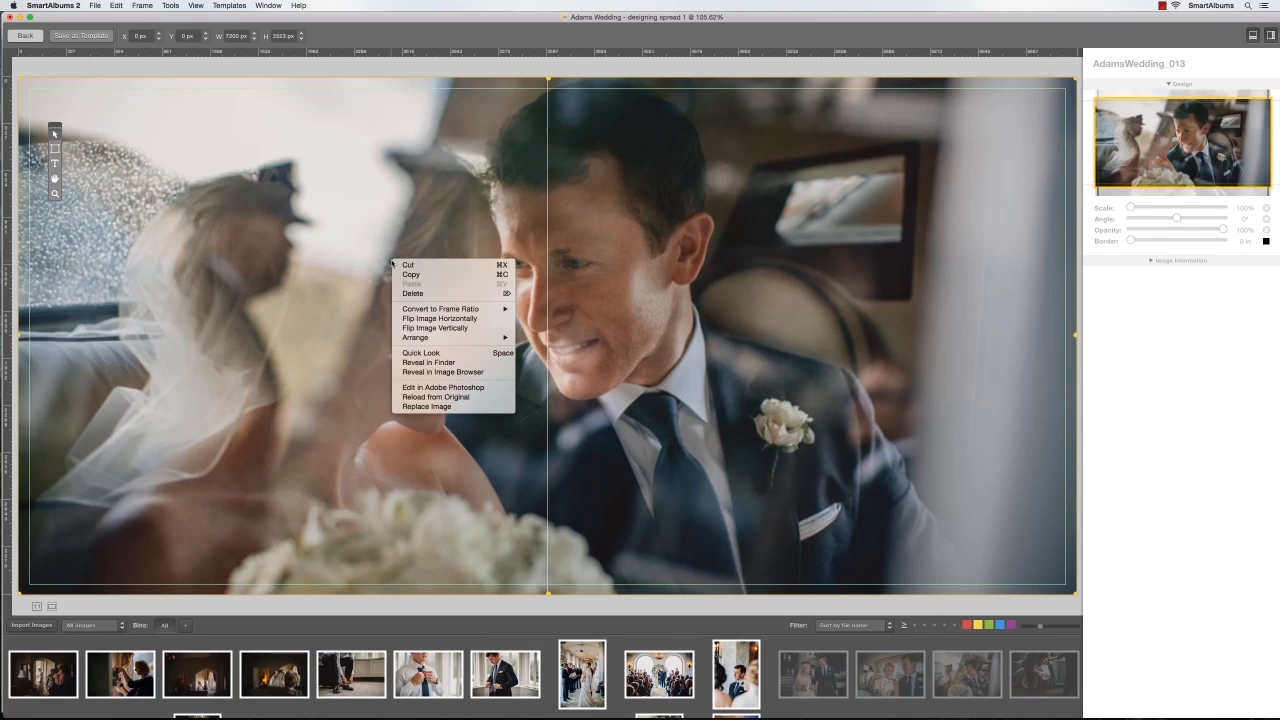
mouse_move(400, 338)
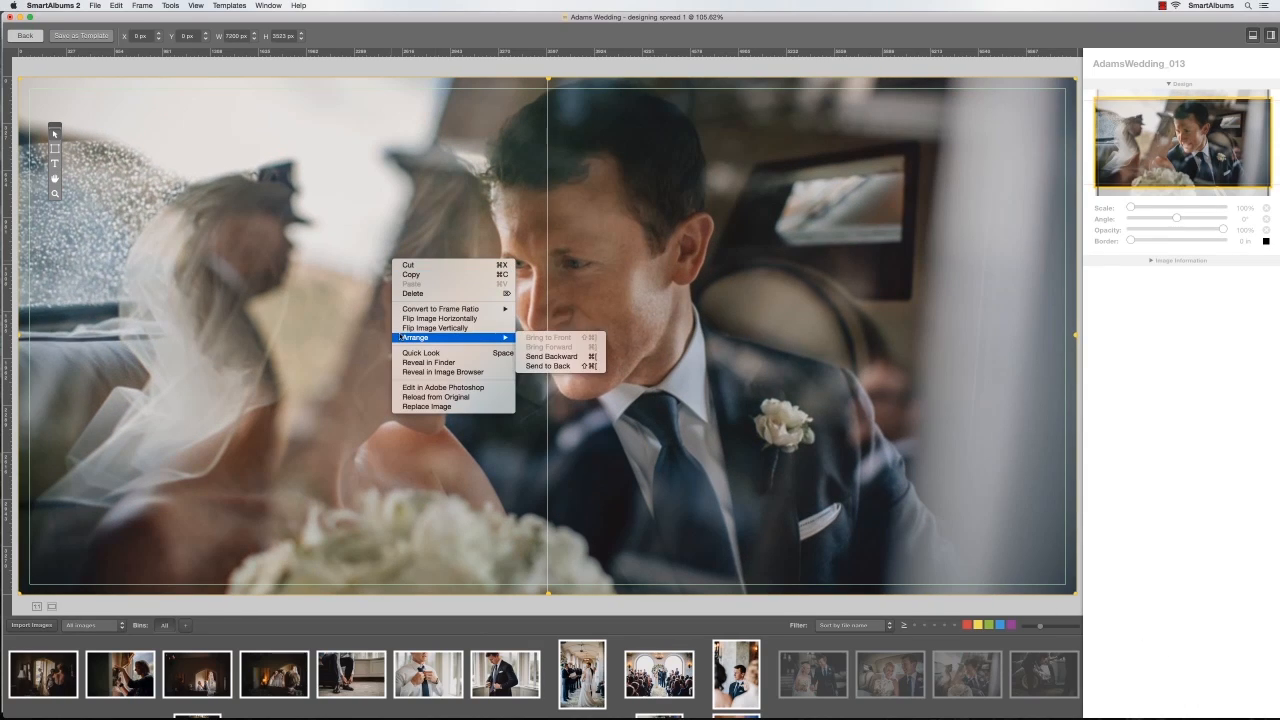
click(548, 366)
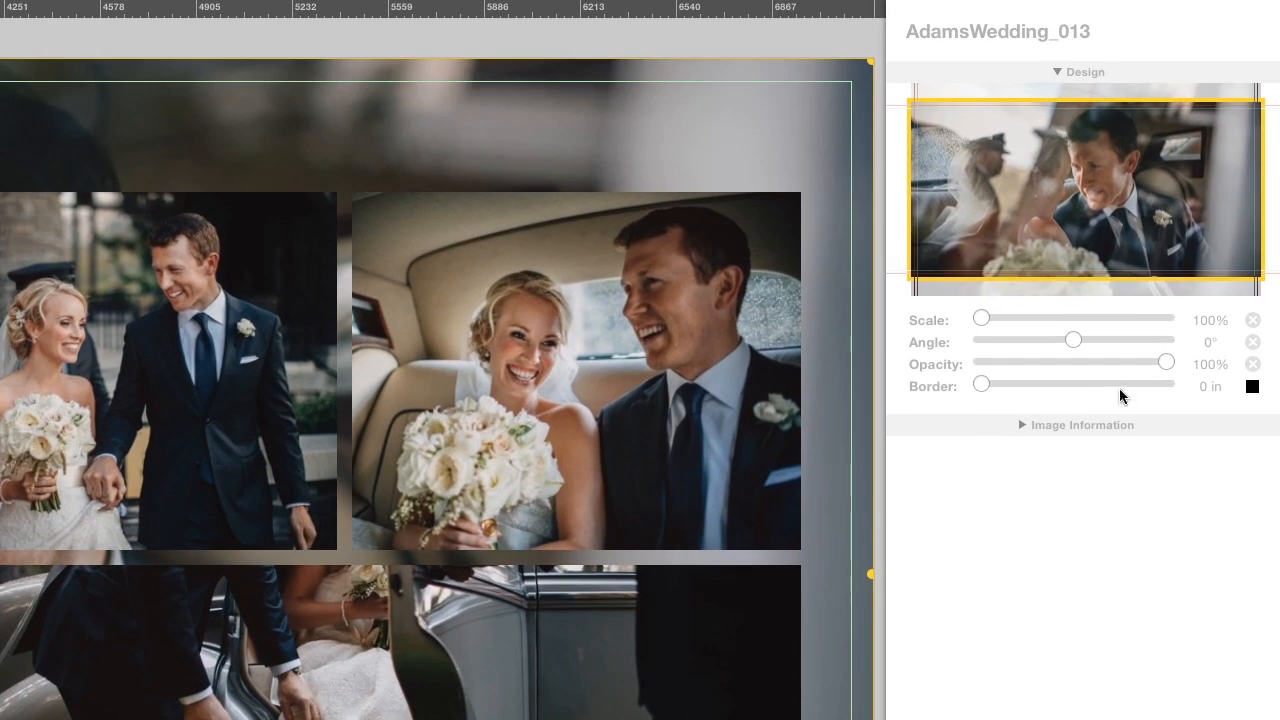
drag(1159, 364, 1052, 366)
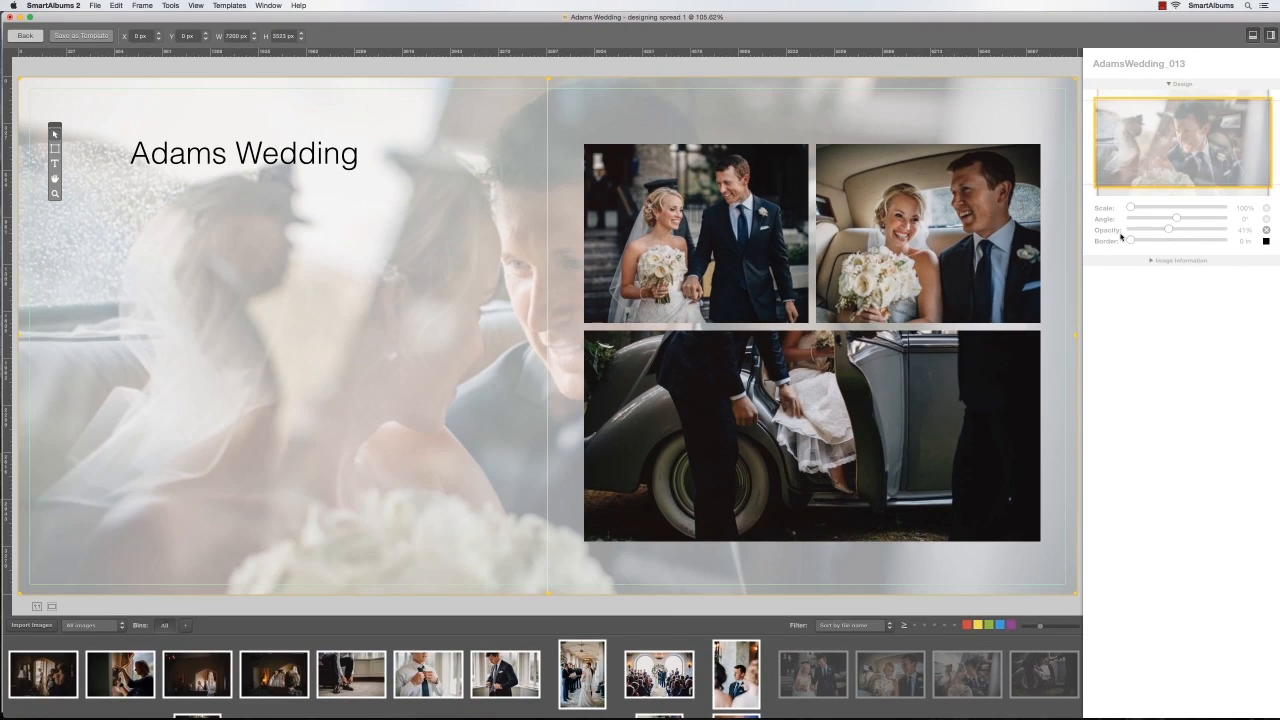
- Delete the faded background photo and the vintage car photo from the spread
shift+click(659, 355)
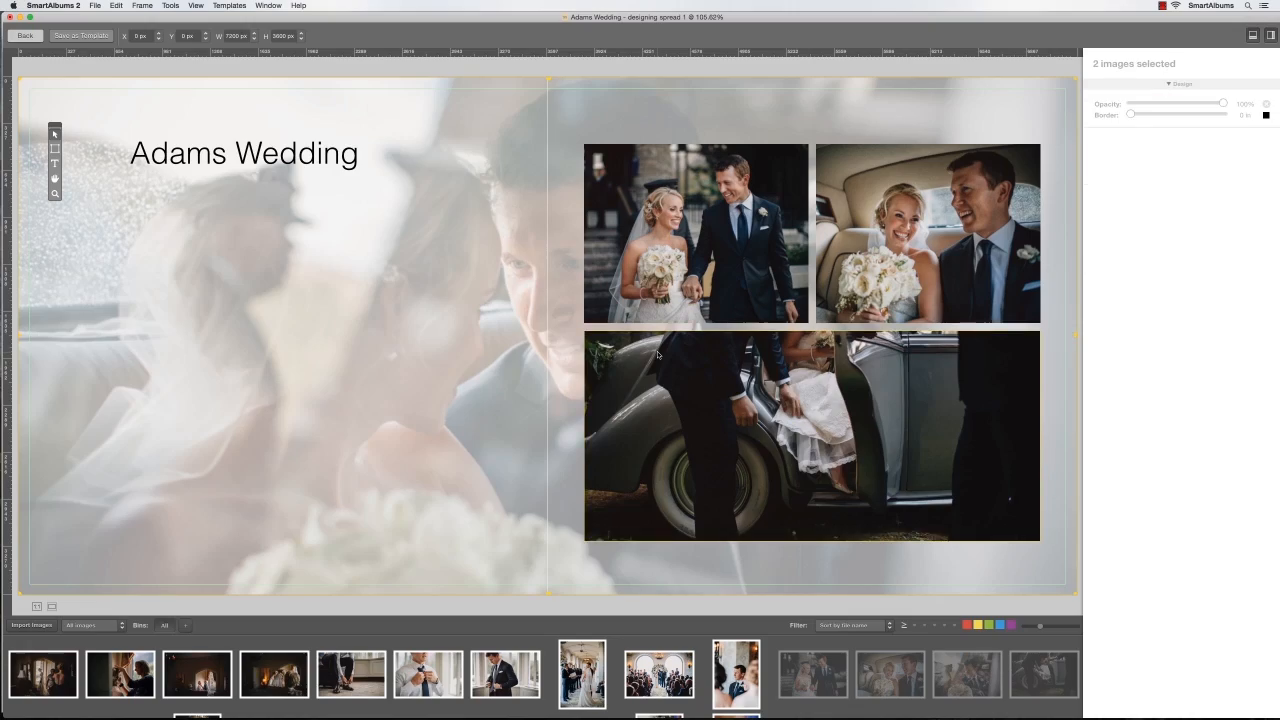
key(Delete)
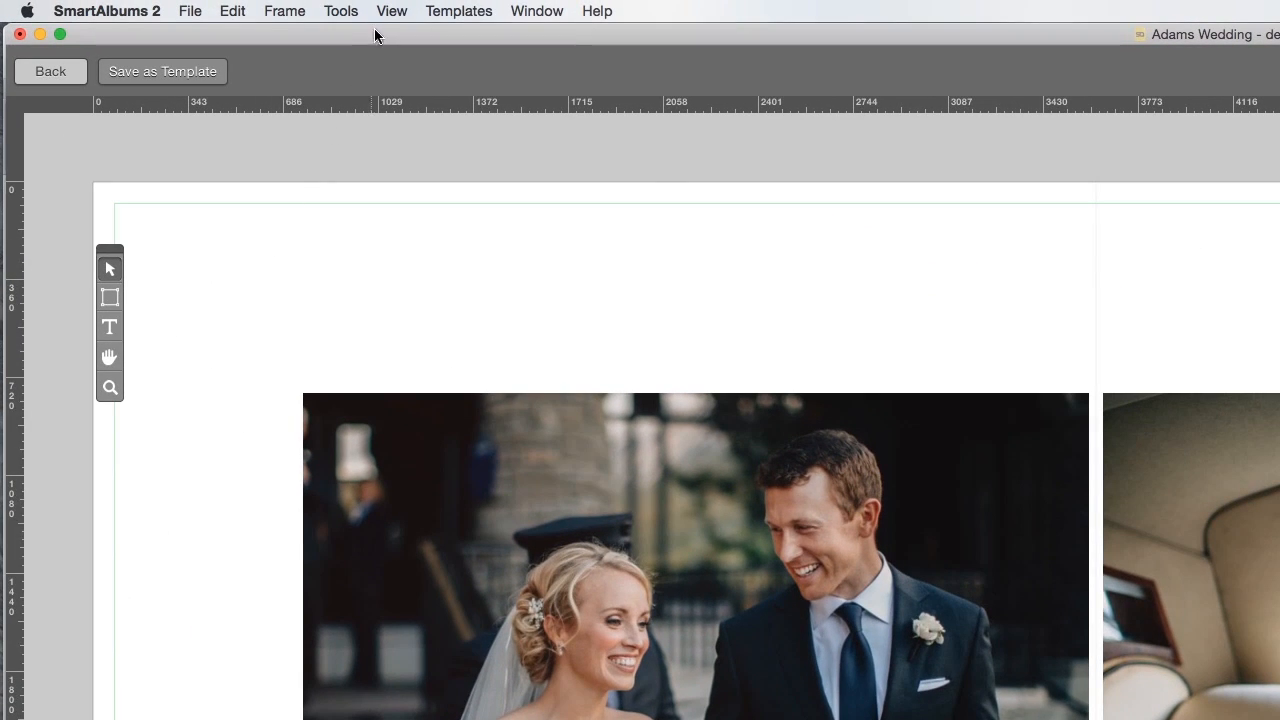
- Display the spread in Bleed Mode, and switch the bleed display off and on again to compare
click(390, 11)
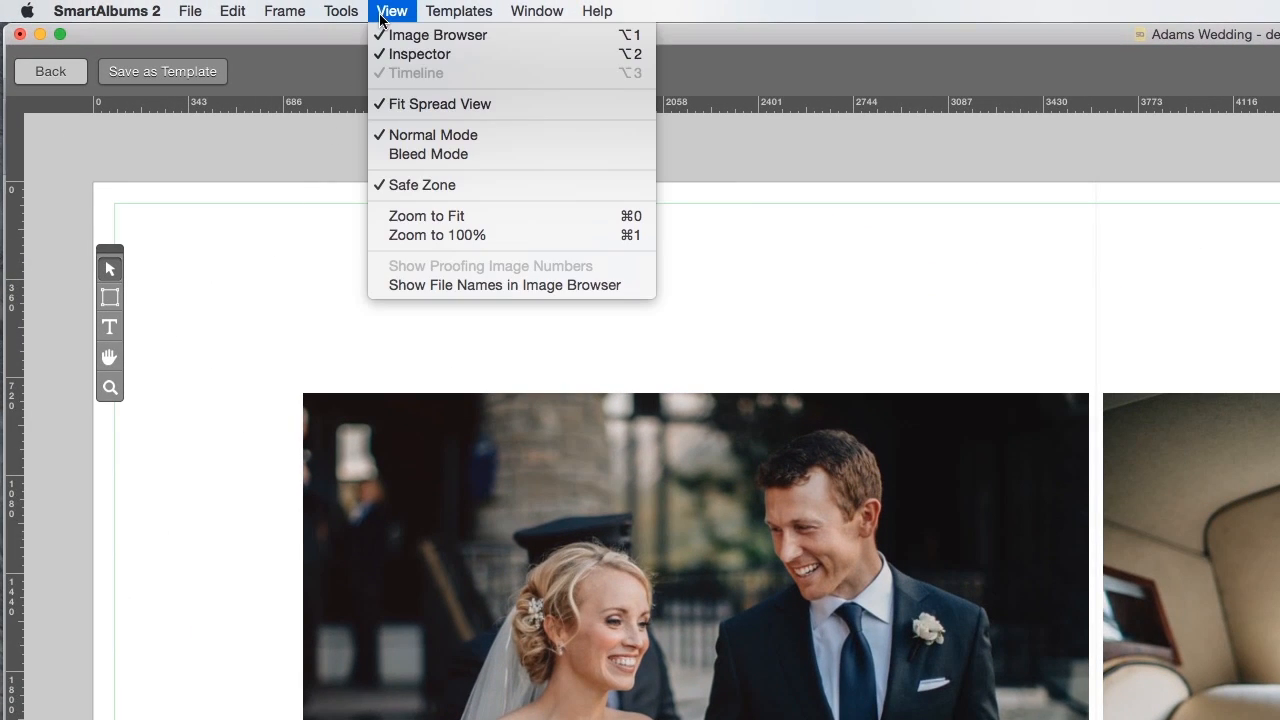
click(376, 154)
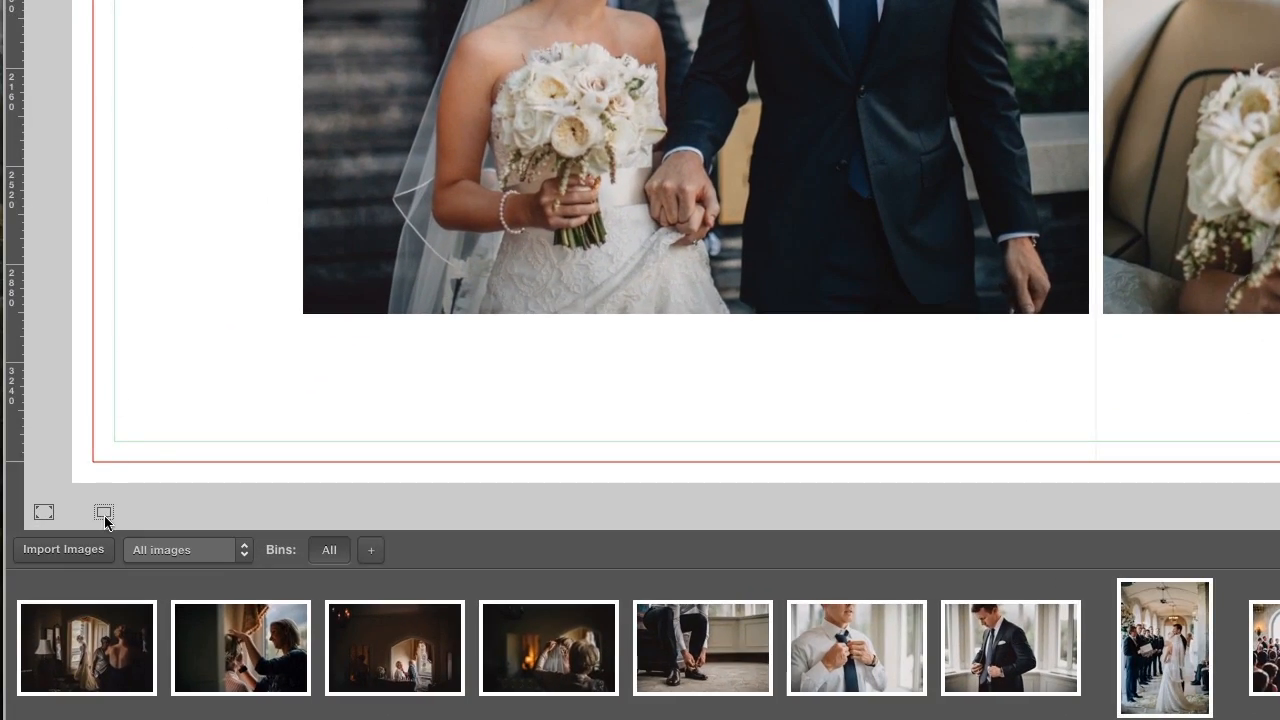
click(104, 512)
click(104, 512)
- Move the left page's photo to the lower-left corner of the safe zone, and return the spread to Normal Mode
click(416, 160)
drag(415, 158, 218, 294)
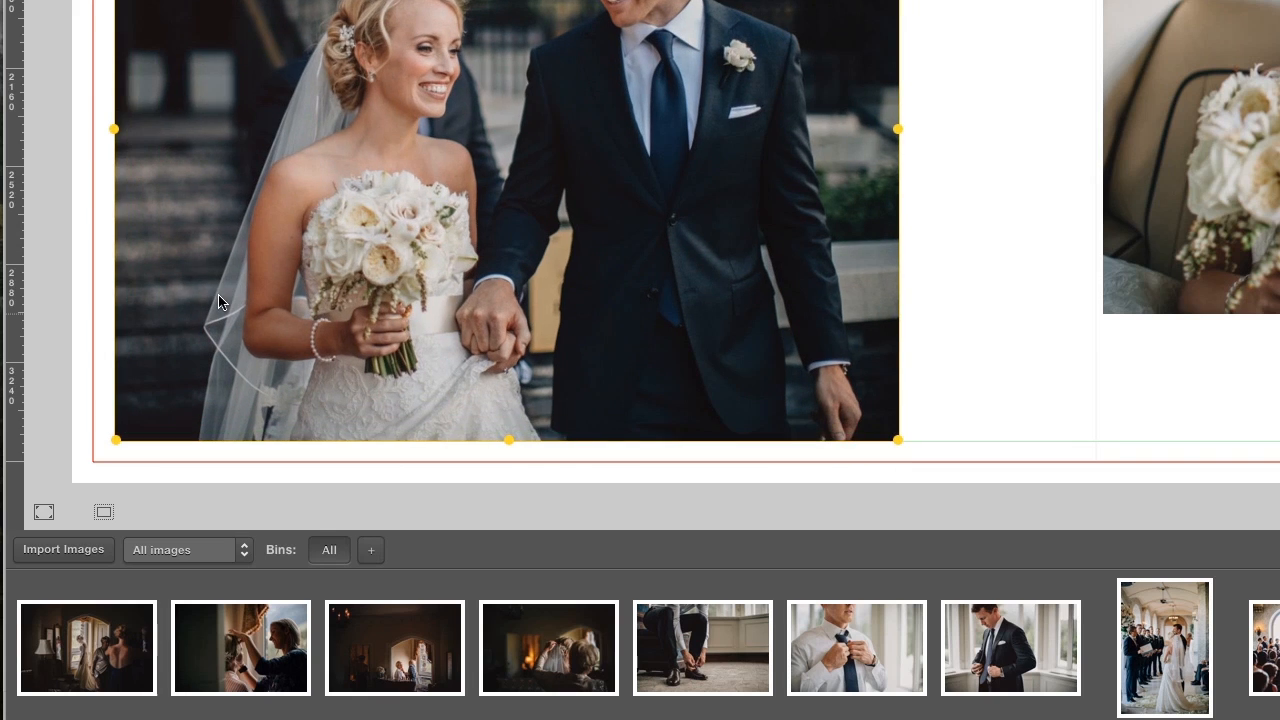
click(104, 512)
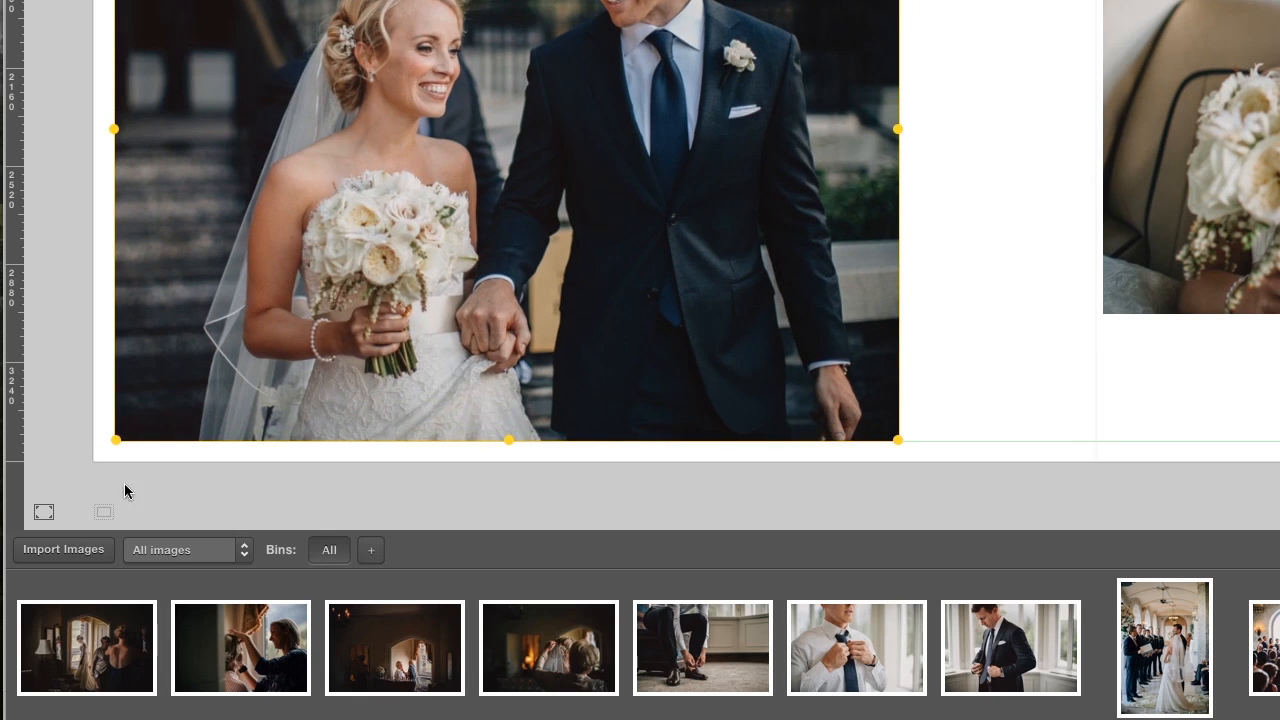
- Move the photo out to the page's lower-left corner, and bring it back to X 754 px, Y 758 px
drag(240, 316, 218, 339)
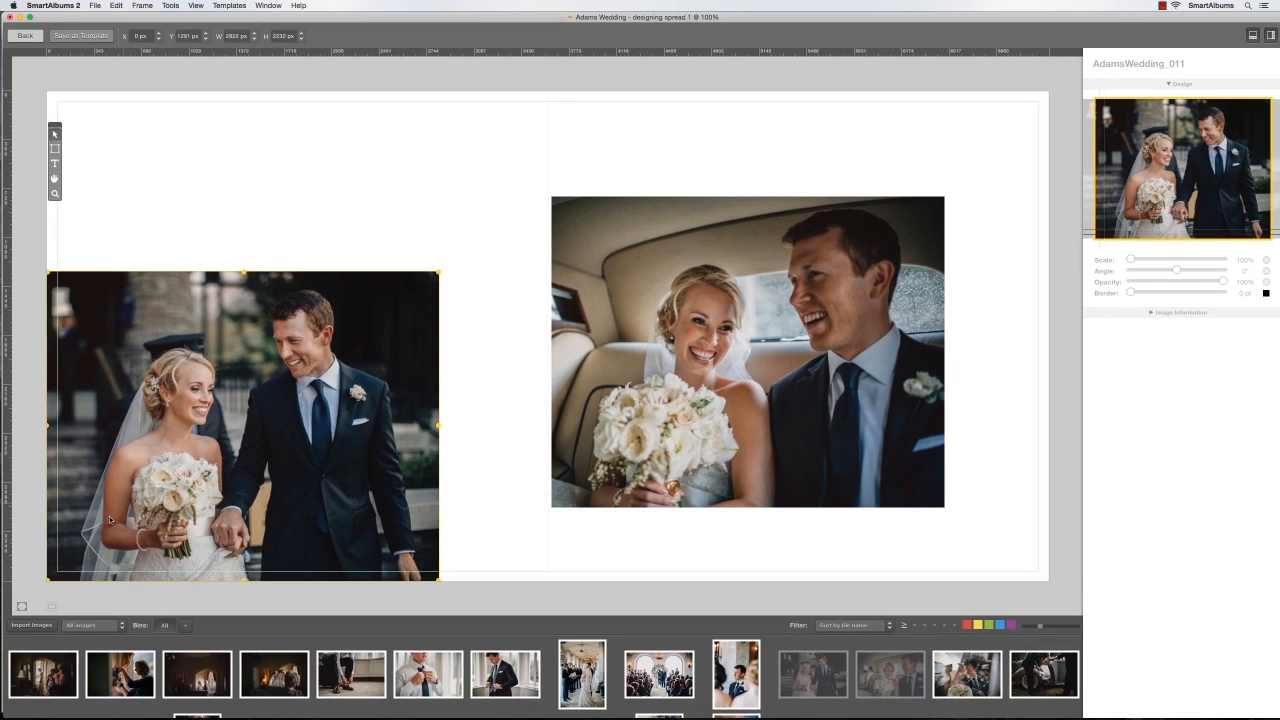
drag(110, 519, 213, 446)
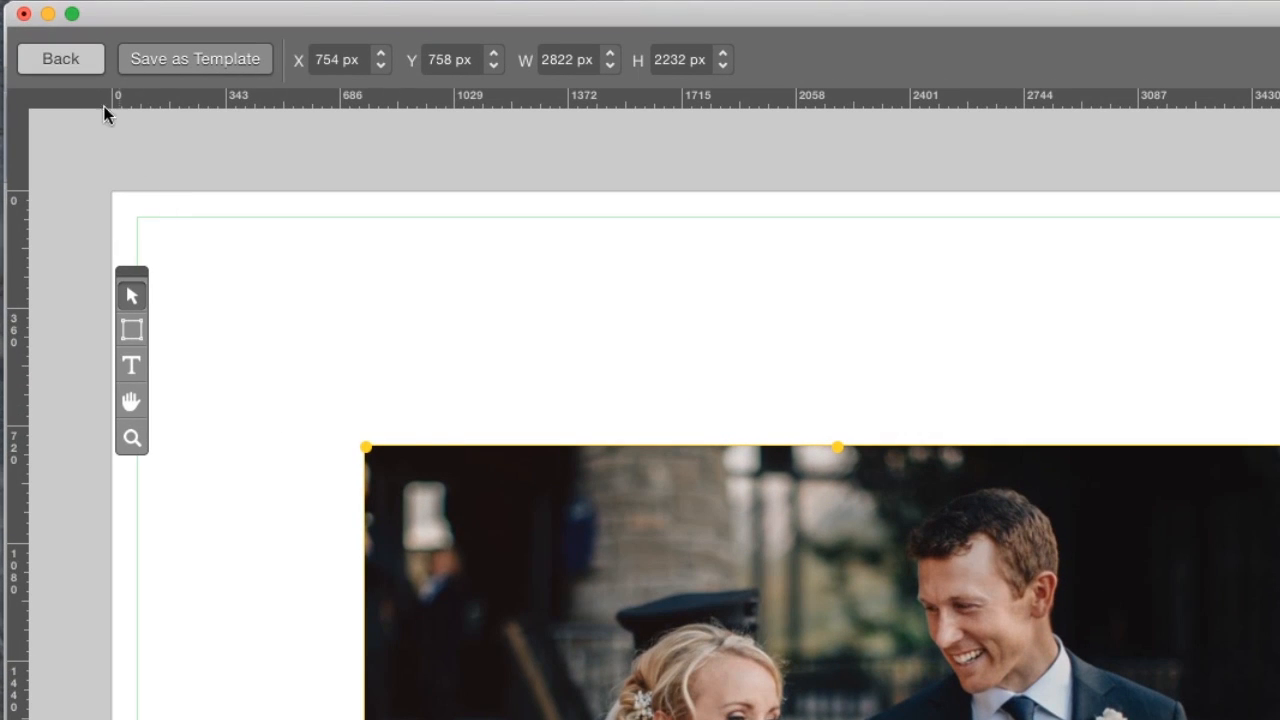
- Save the two-photo spread layout as a template, and return to the album overview
click(78, 66)
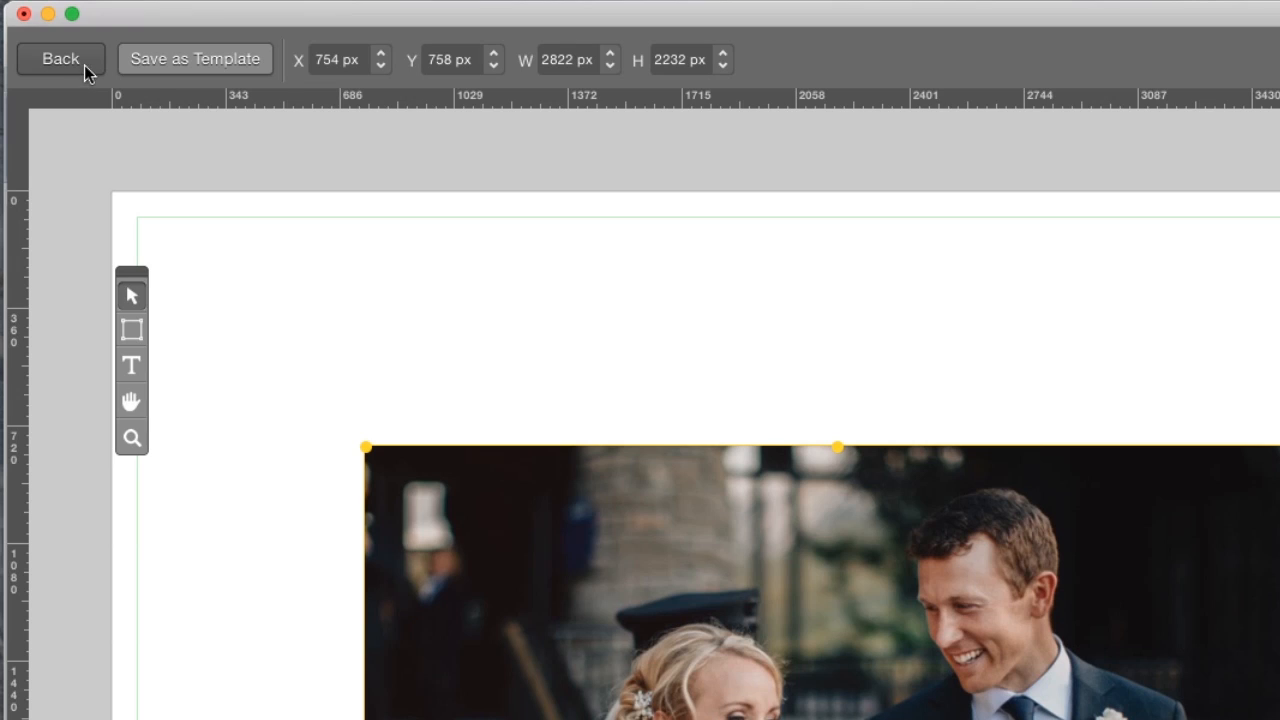
click(152, 65)
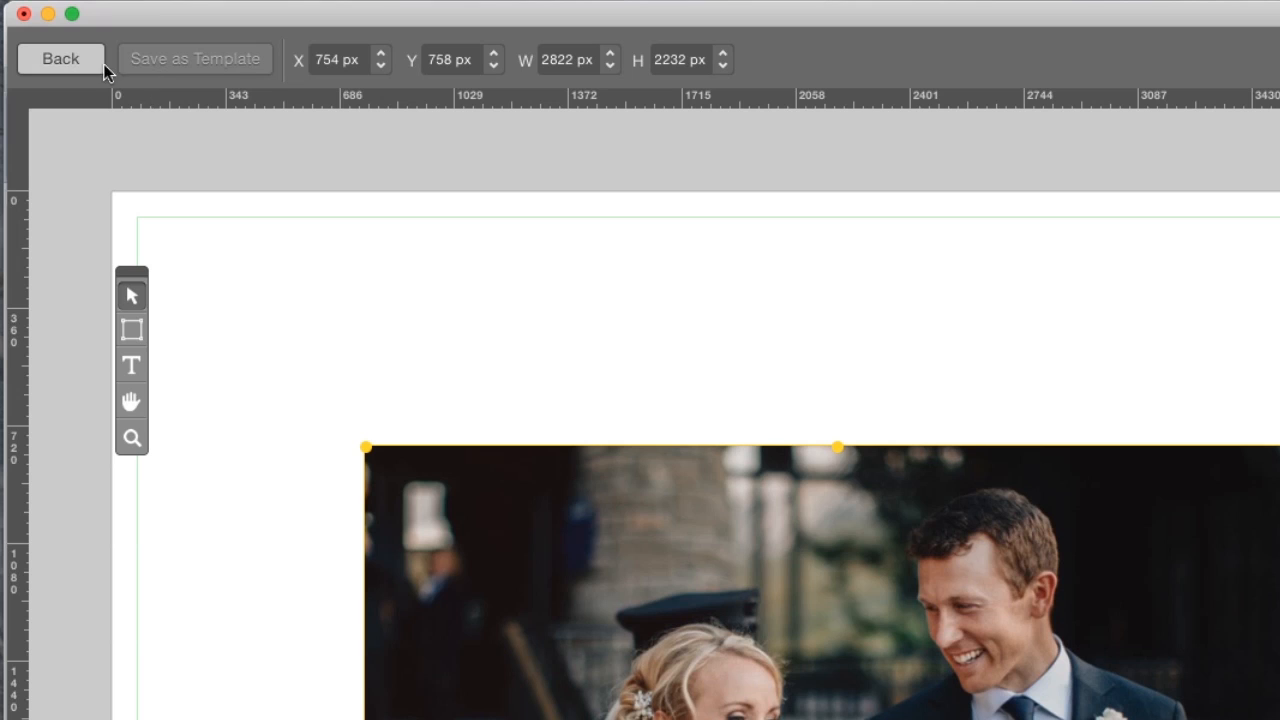
click(70, 64)
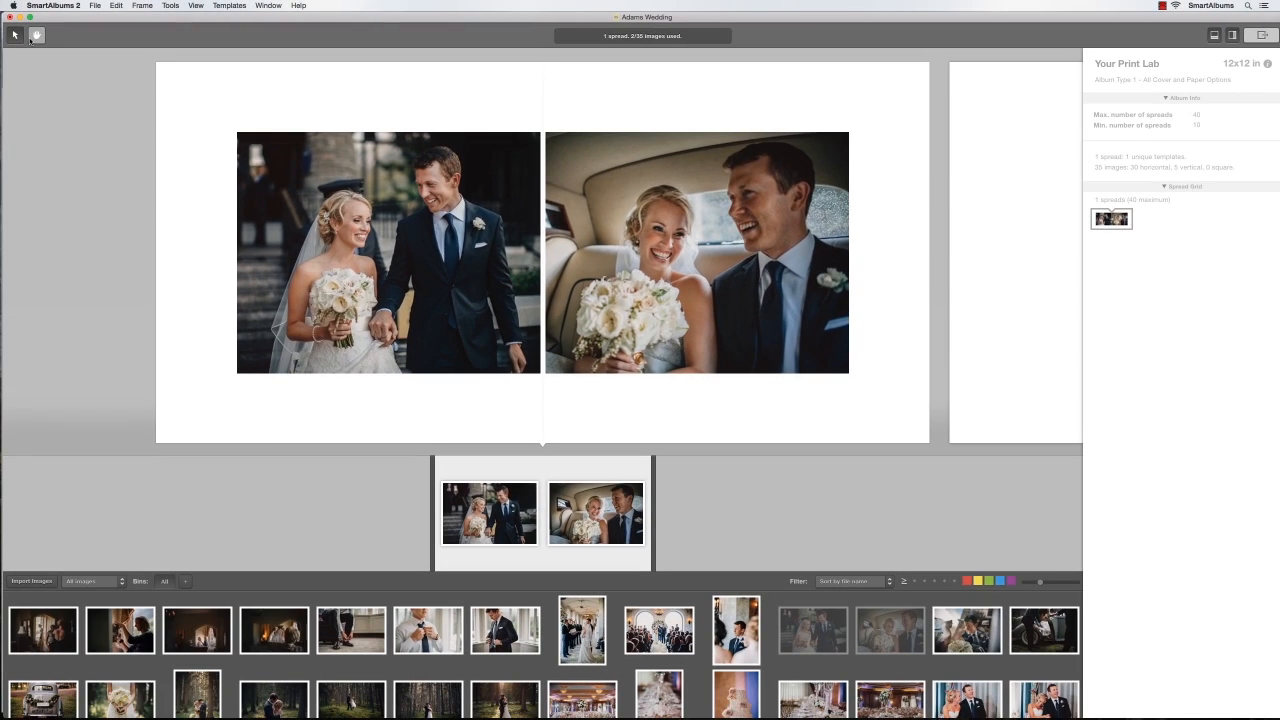
- Look through spread 1's matching templates, check the first template's Favorite, Reject and Delete options, and close the template list
mouse_move(543, 70)
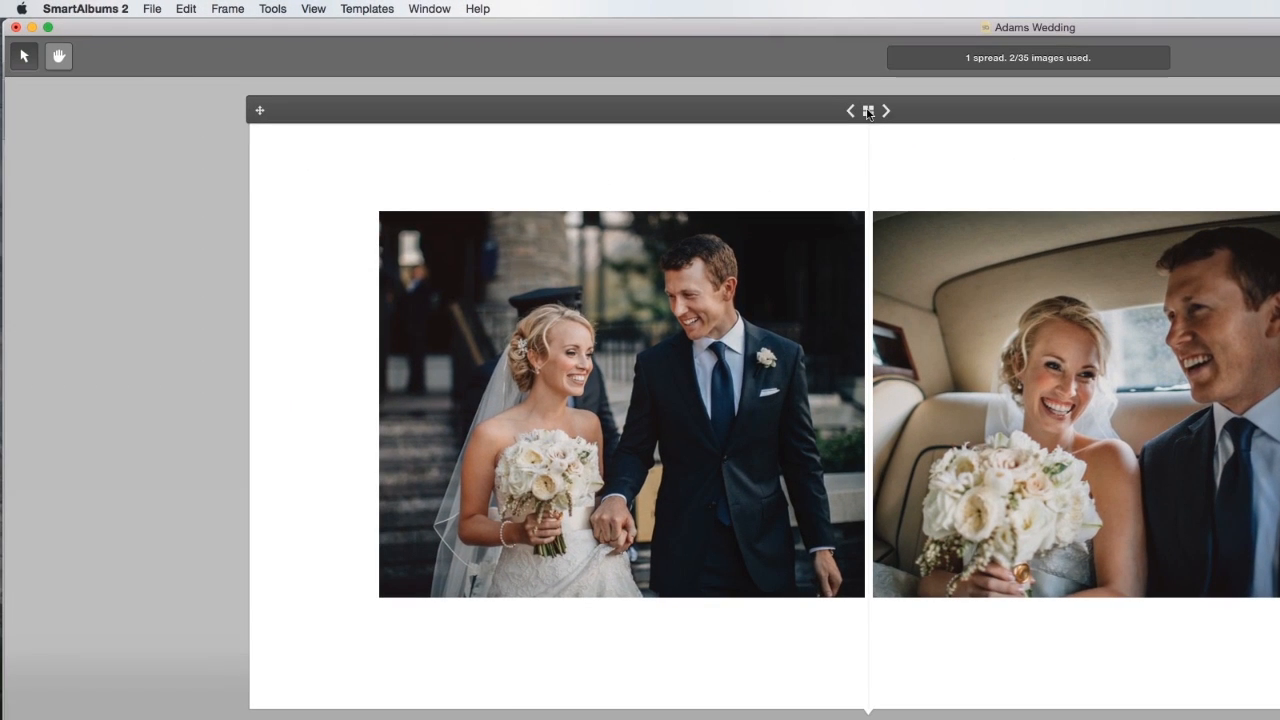
click(868, 111)
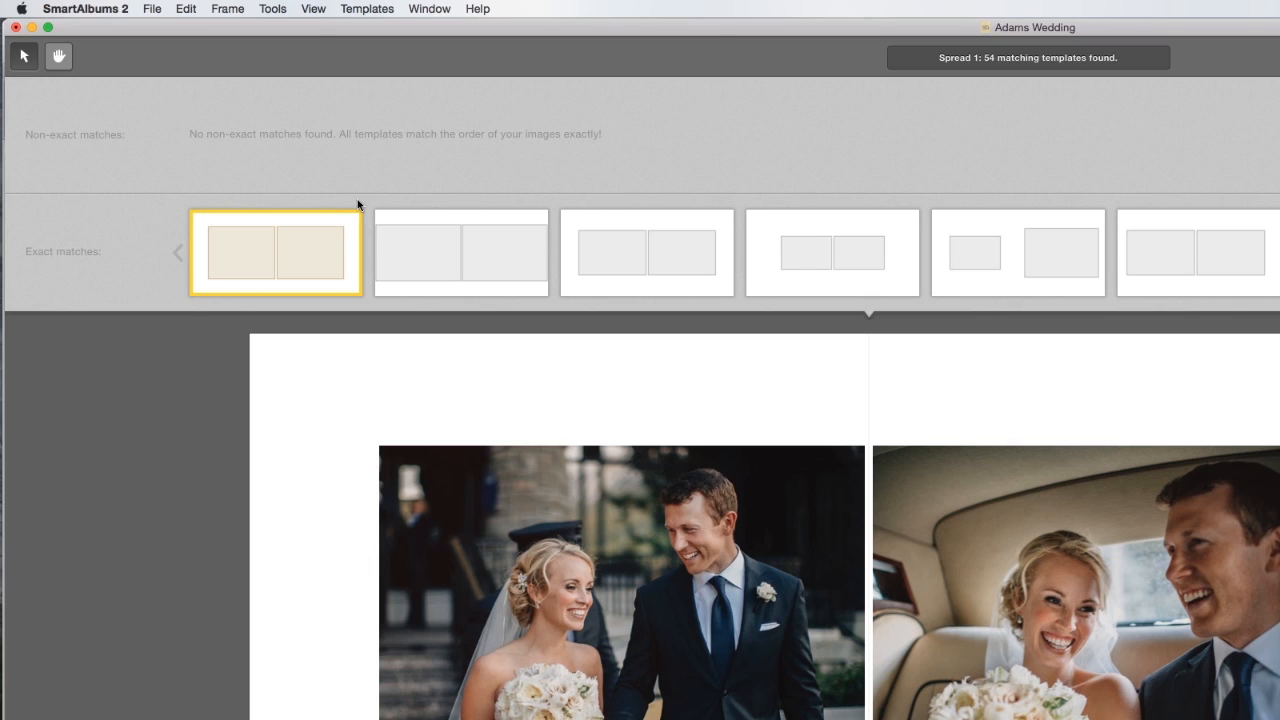
right_click(318, 220)
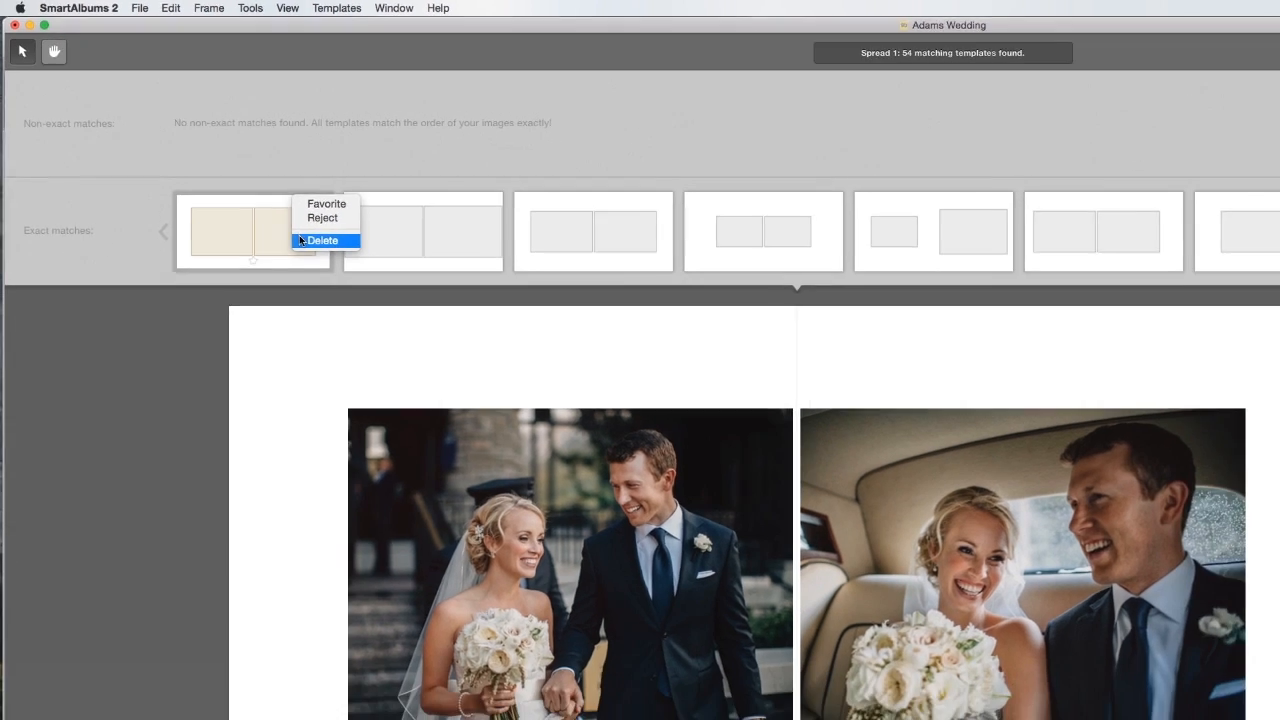
click(200, 335)
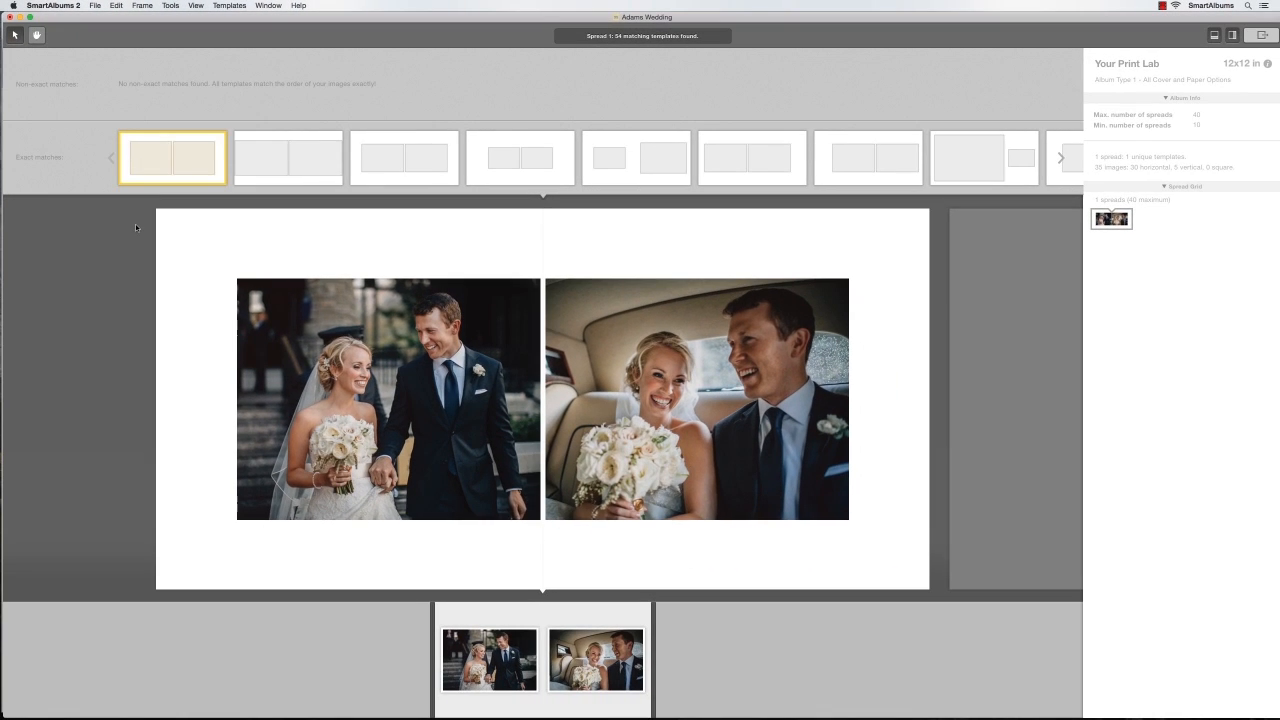
click(136, 228)
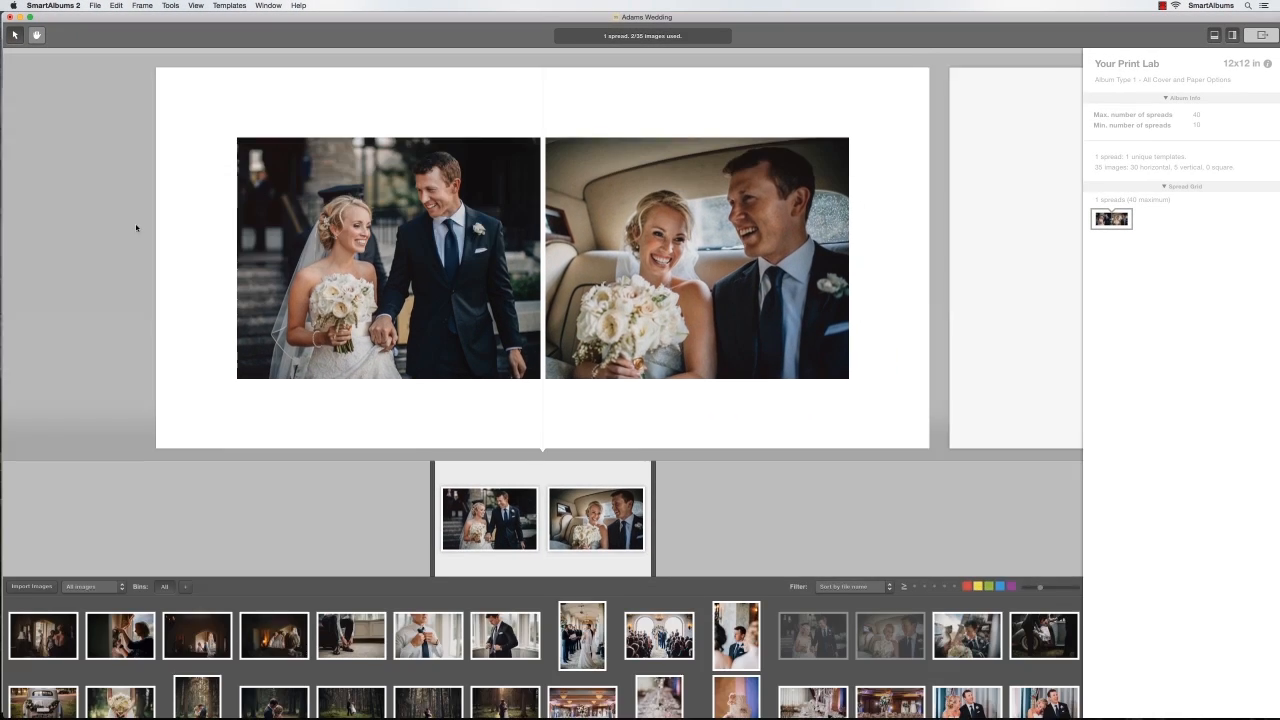